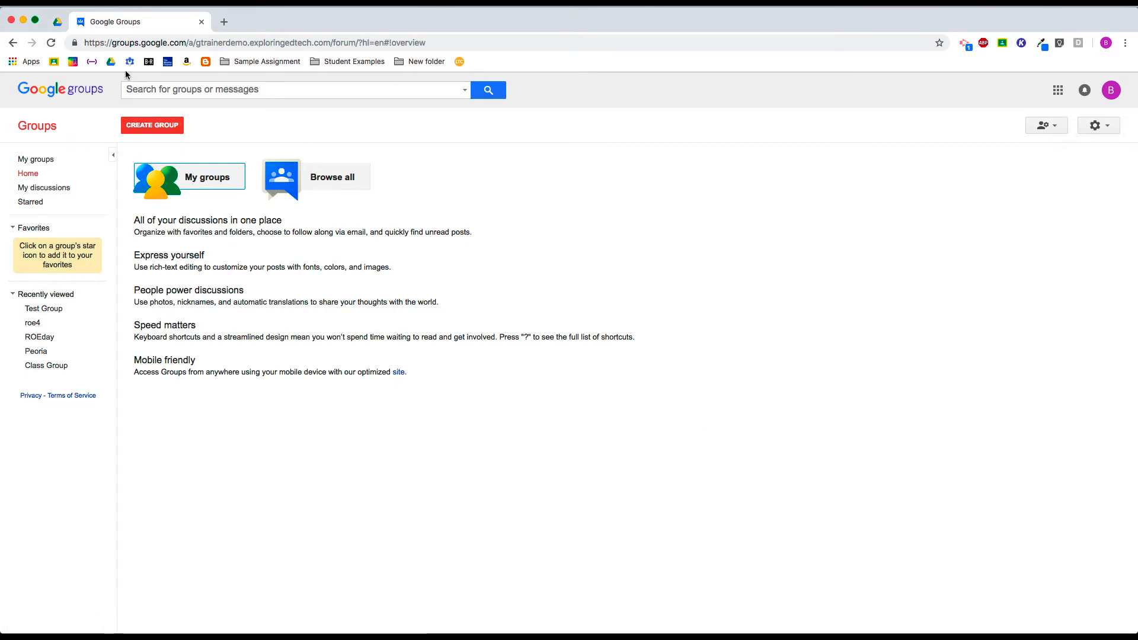
# - Look through the full list of Google apps for Groups, and close the list
pyautogui.moveTo(109, 43); pyautogui.dragTo(185, 43)
pyautogui.click(864, 348)
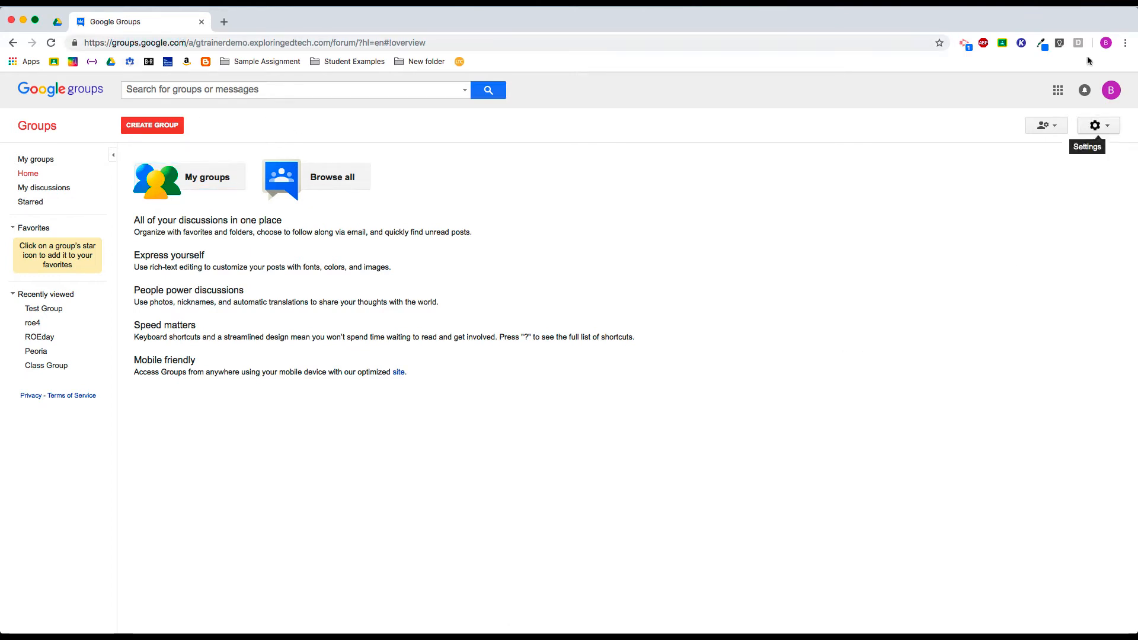
pyautogui.click(1058, 92)
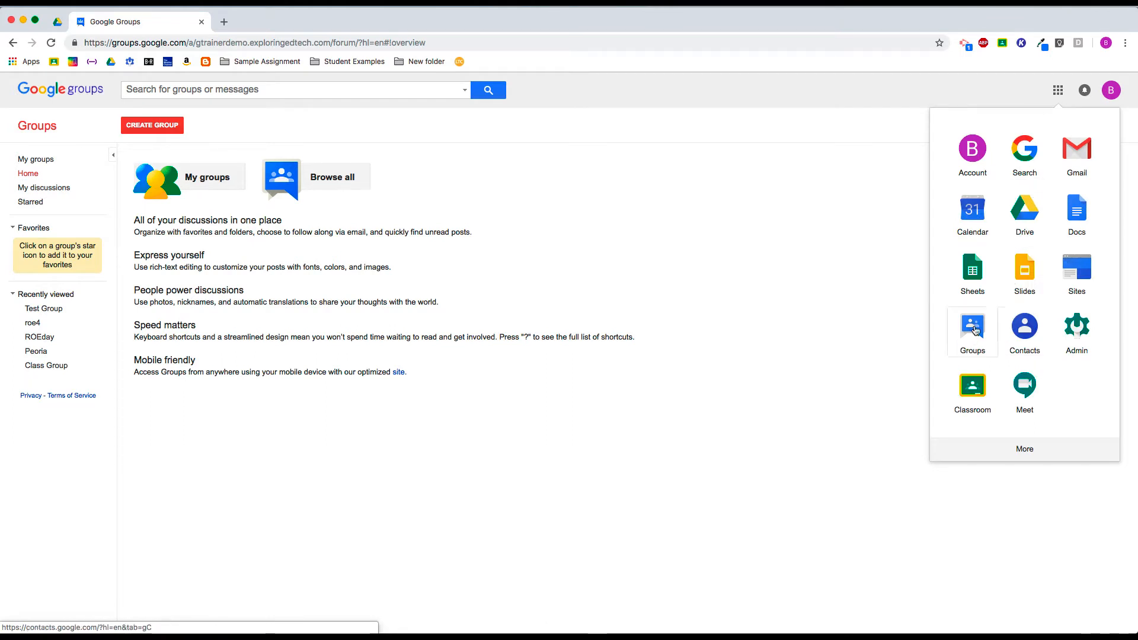
pyautogui.click(1025, 451)
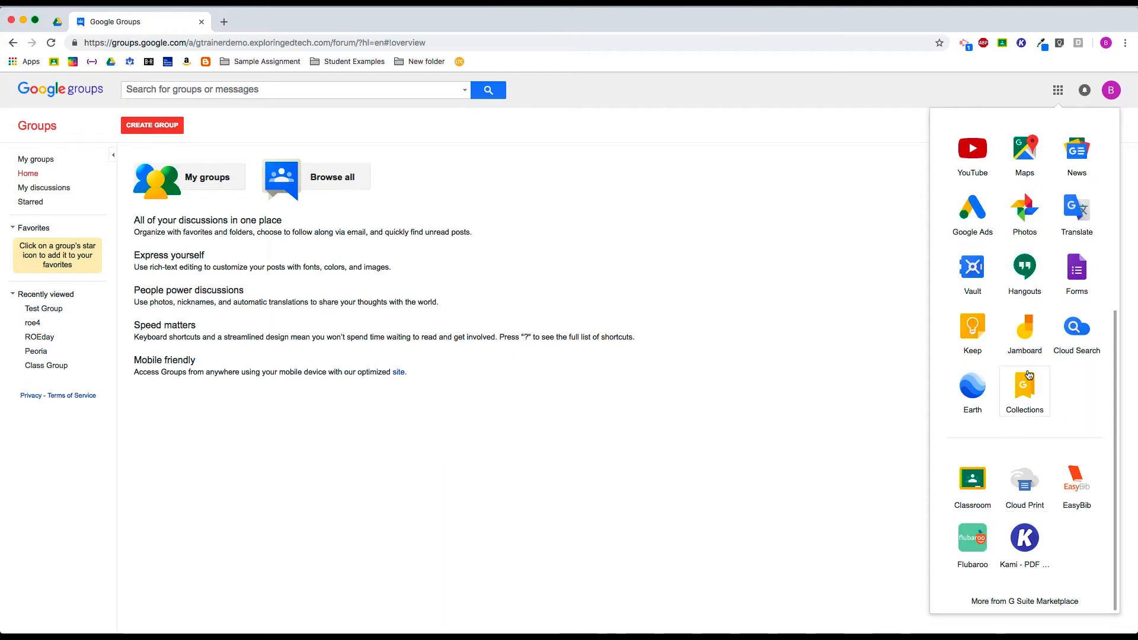
pyautogui.scroll(5, 1028, 375)
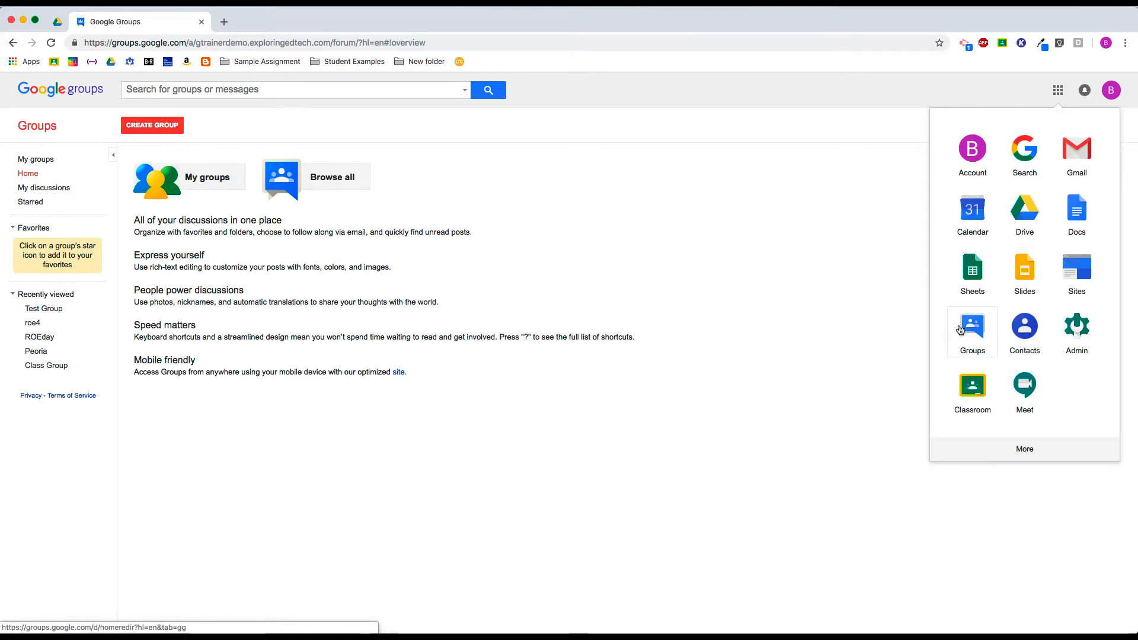
pyautogui.click(326, 247)
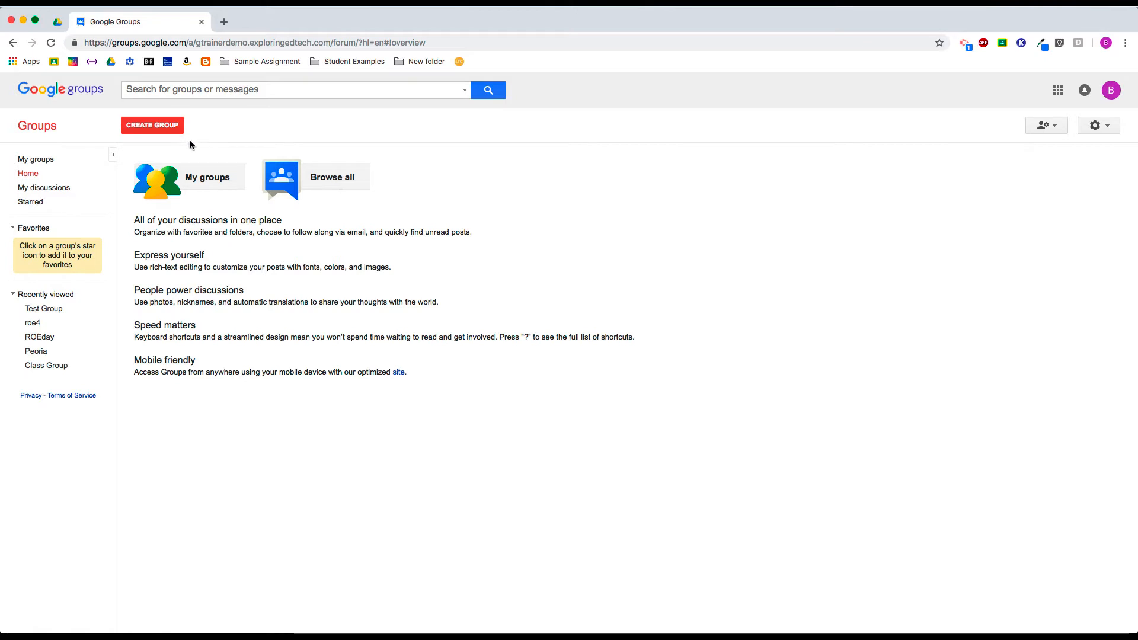
# - Start creating a new group and name it First Group
pyautogui.click(151, 127)
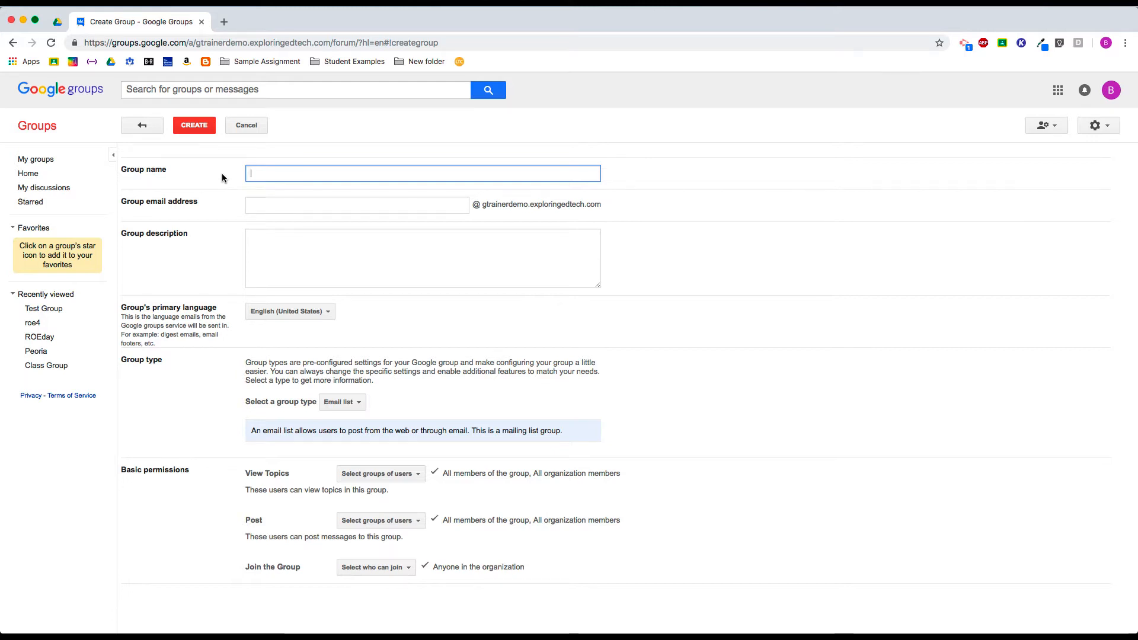
pyautogui.write('First Group')
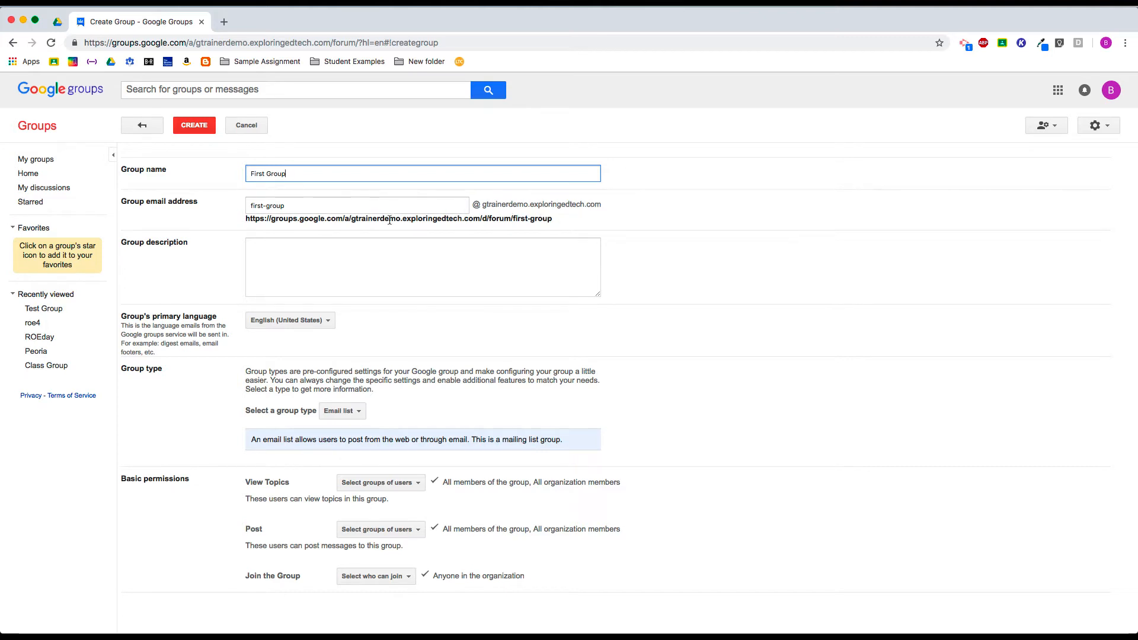
# - Try the group email address without its hyphen, and restore it to first-group
pyautogui.click(266, 207)
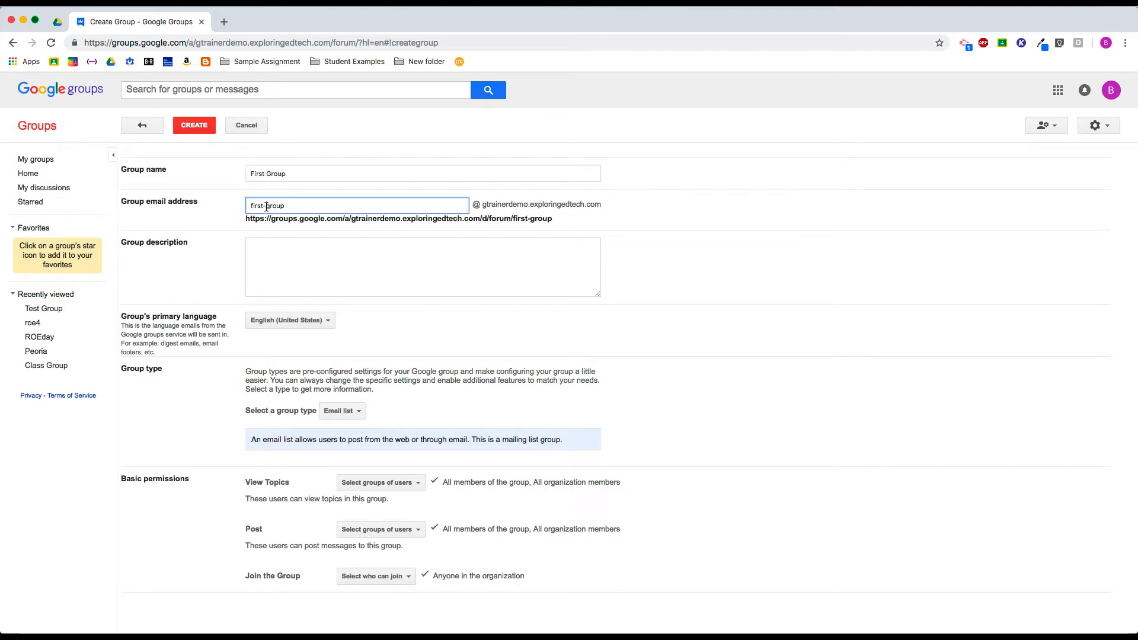
pyautogui.press('BackSpace')
pyautogui.click(328, 206)
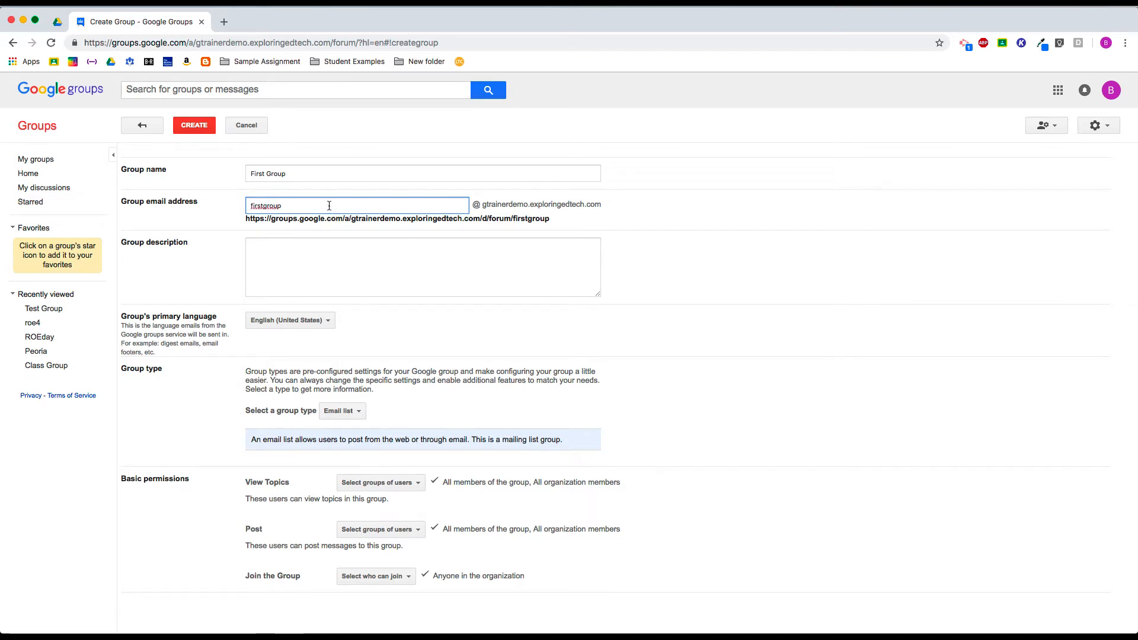
pyautogui.click(264, 205)
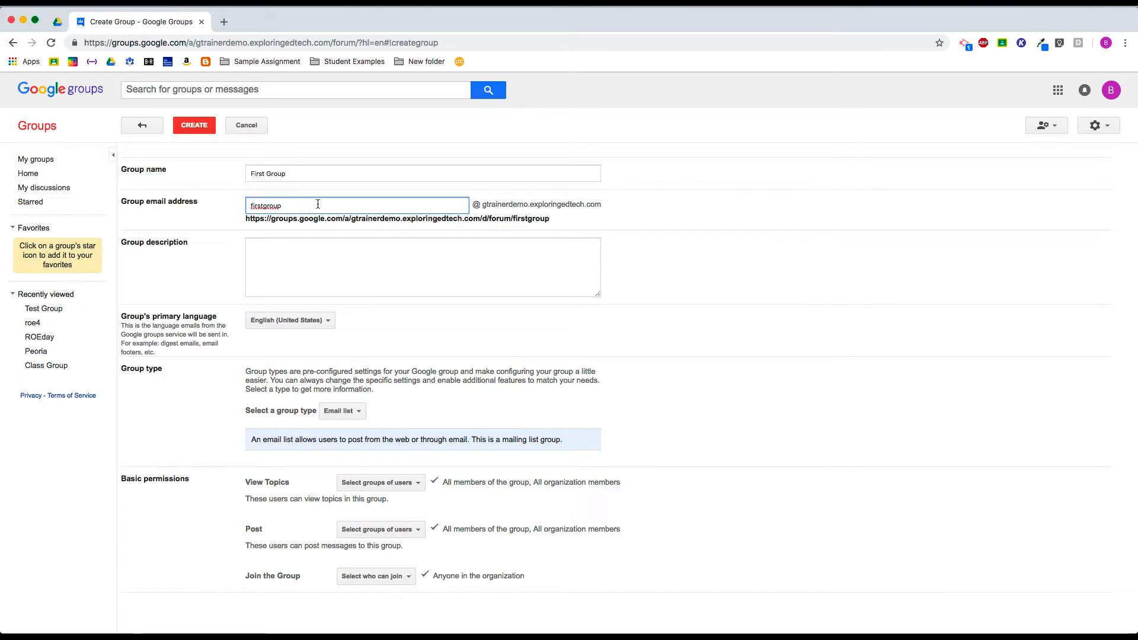
pyautogui.write('-')
# - Leave the group description empty and select Email list as the group type
pyautogui.click(299, 270)
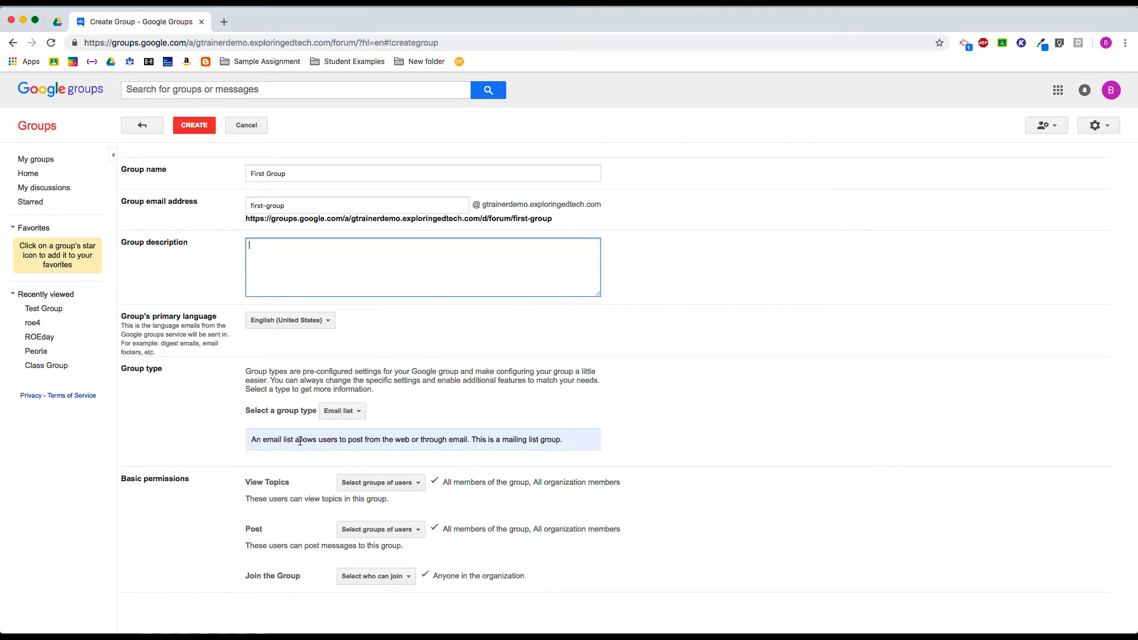
pyautogui.scroll(3, 301, 440)
pyautogui.scroll(3, 299, 439)
pyautogui.scroll(-3, 299, 440)
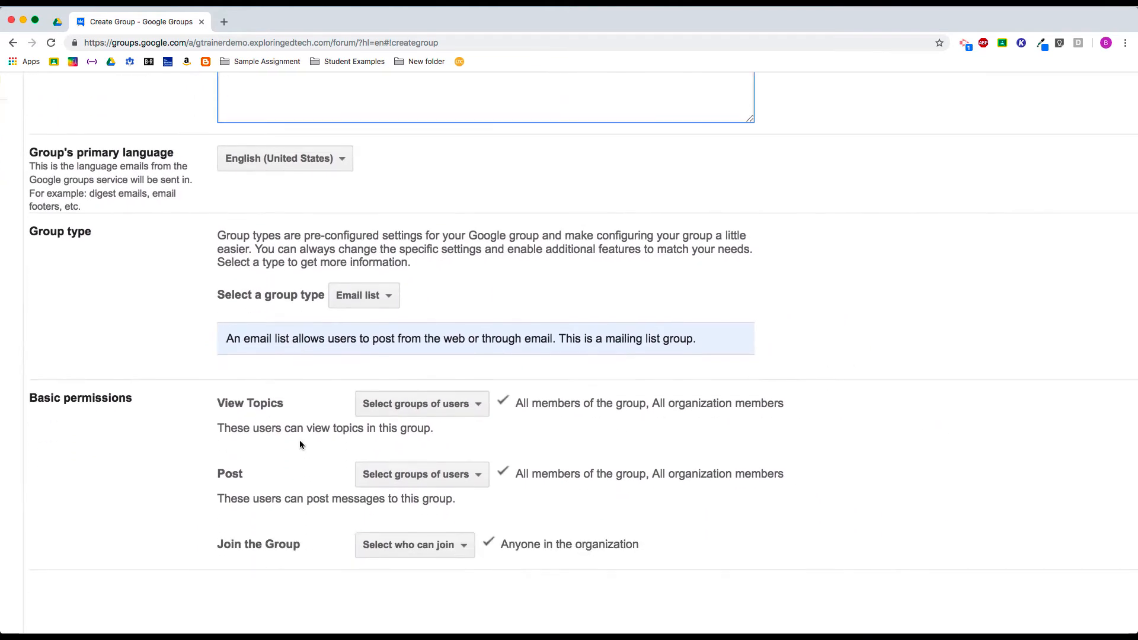
pyautogui.click(380, 298)
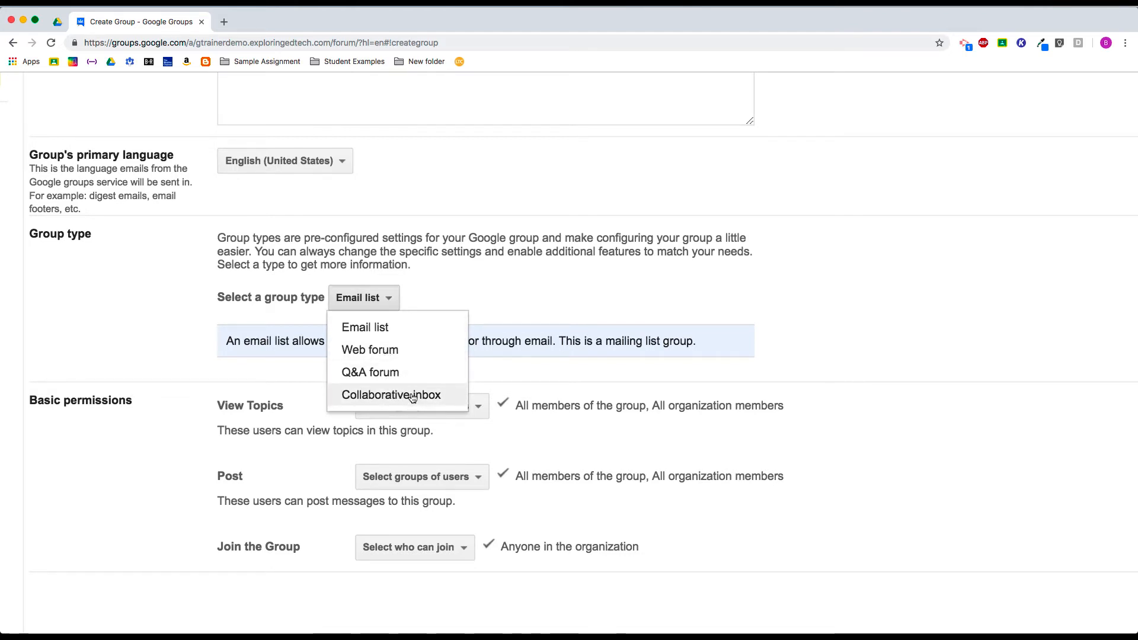
pyautogui.click(397, 330)
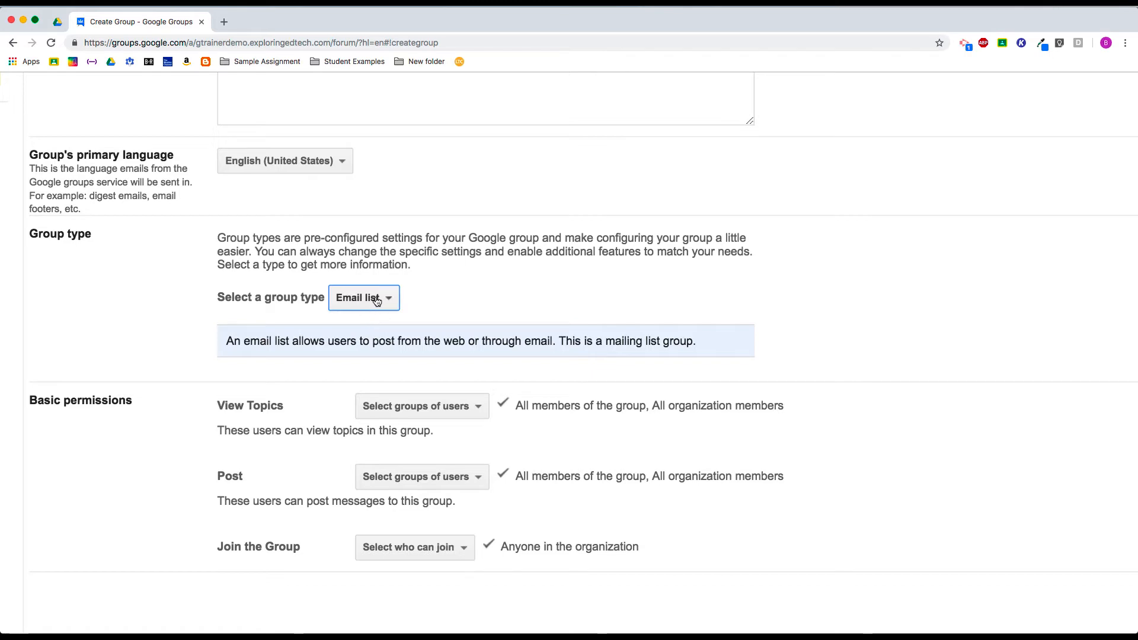
pyautogui.scroll(5, 377, 237)
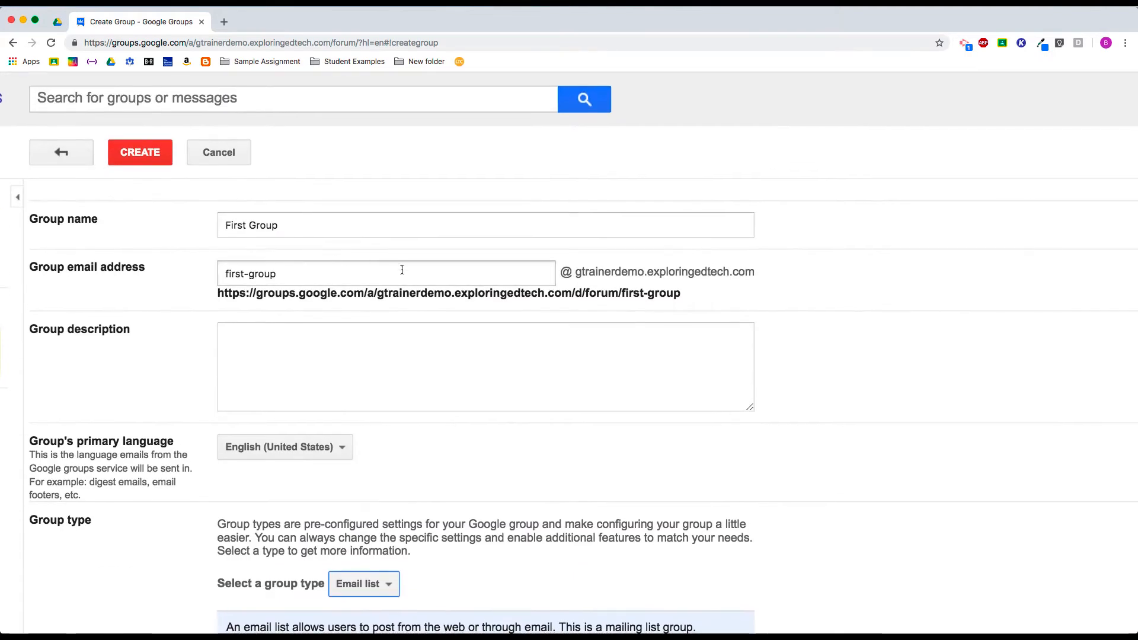
pyautogui.scroll(-5, 402, 270)
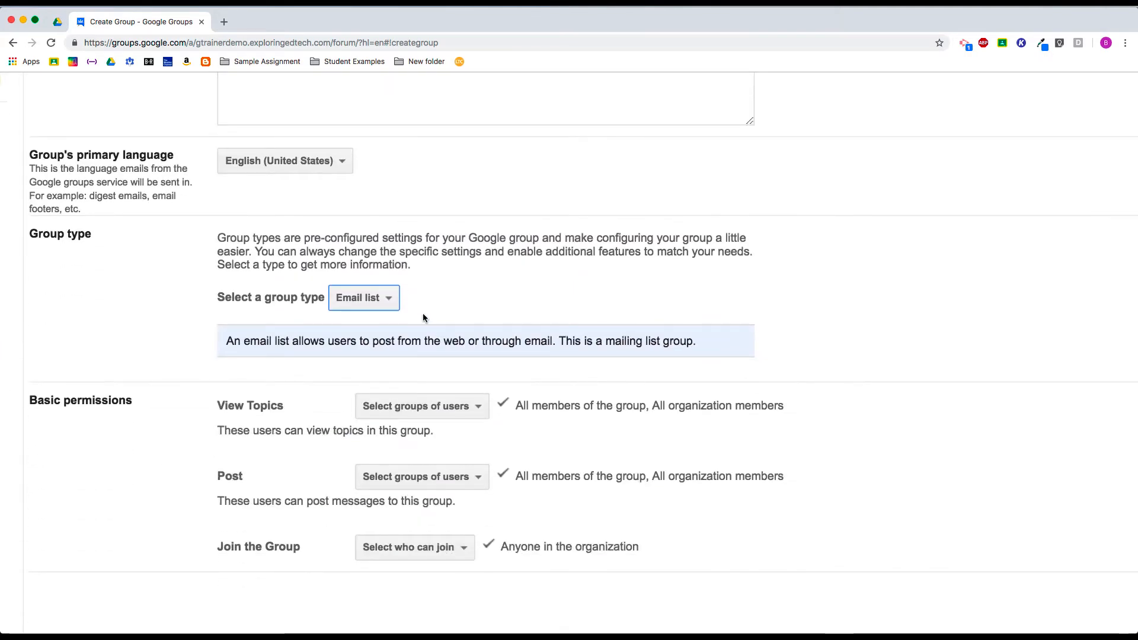
# - Compare the Web forum, Q&A forum and Collaborative inbox group types, and return the type to Email list
pyautogui.click(390, 307)
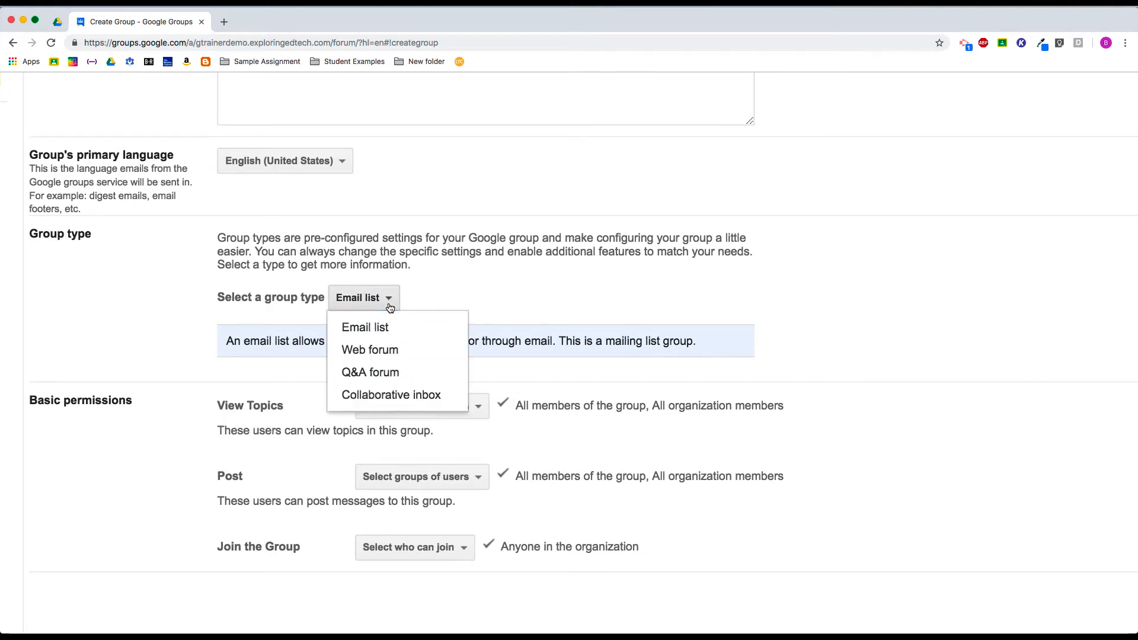
pyautogui.click(381, 349)
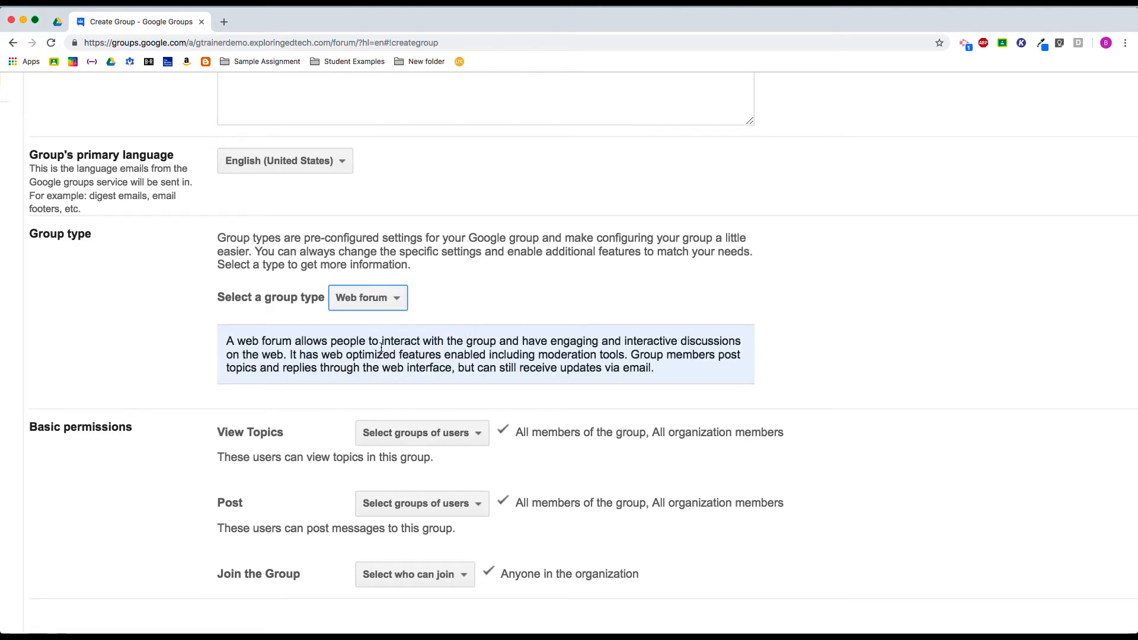
pyautogui.click(381, 303)
pyautogui.click(374, 371)
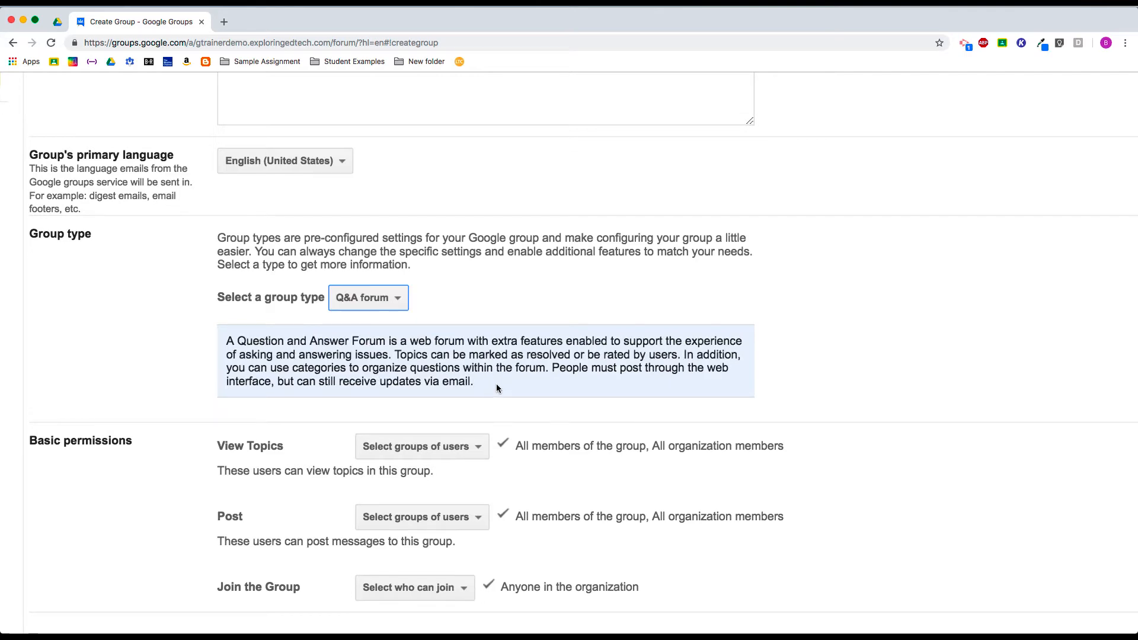
pyautogui.click(385, 307)
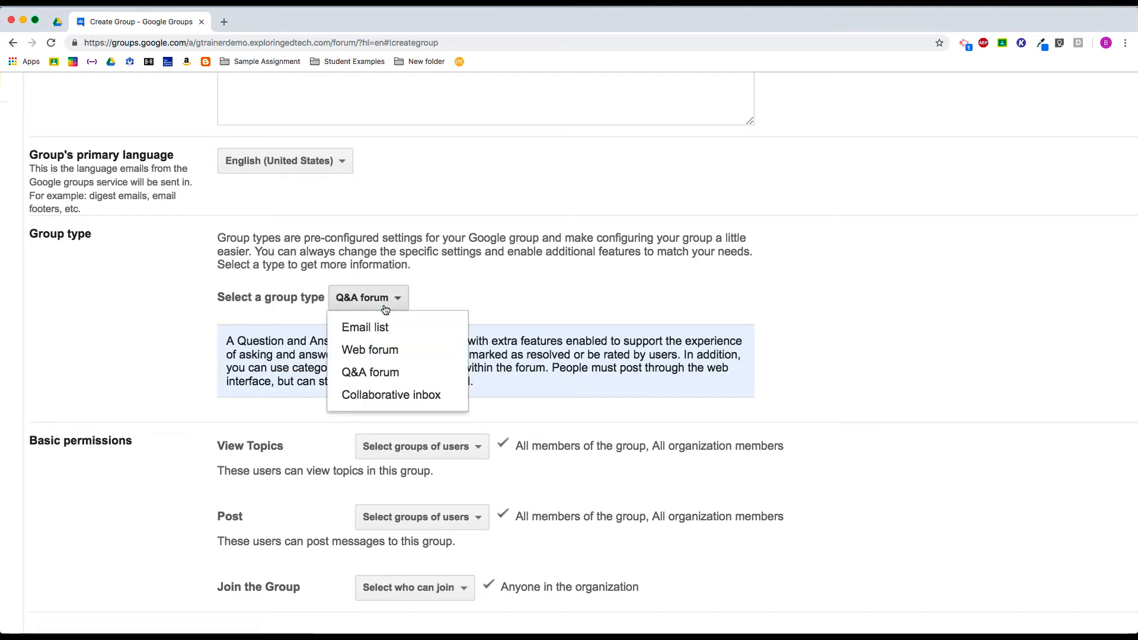
pyautogui.click(409, 395)
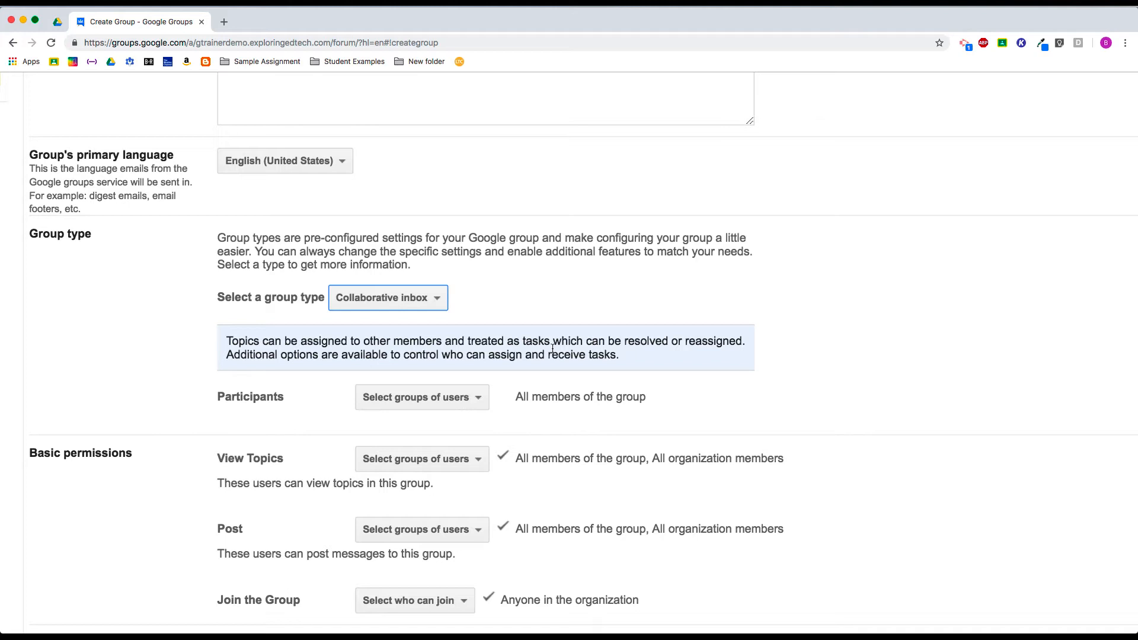
pyautogui.click(418, 303)
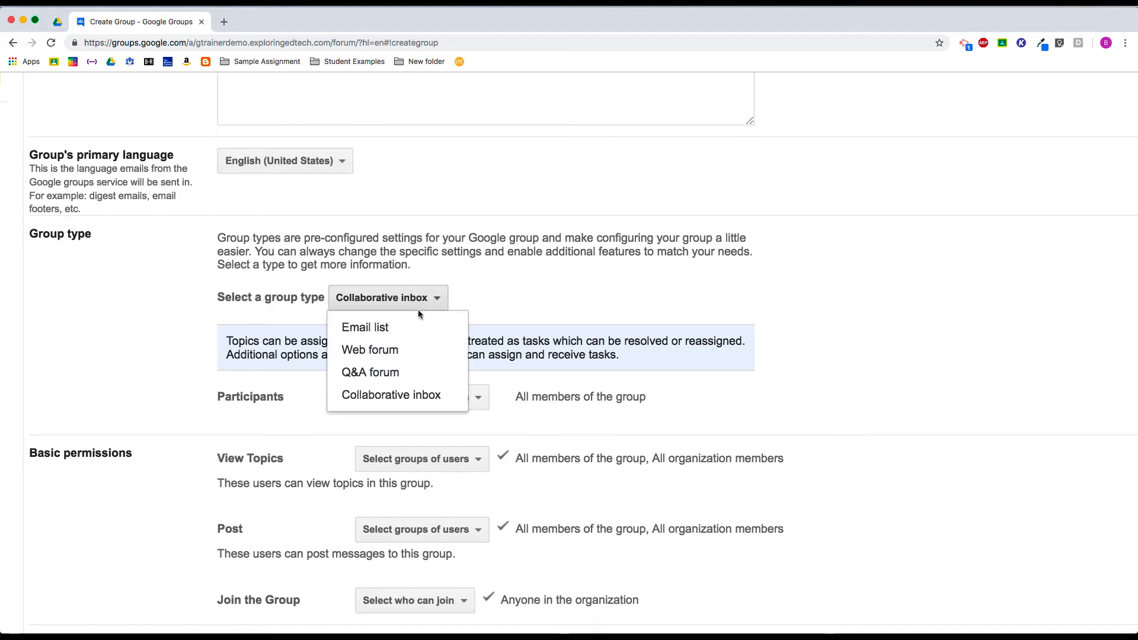
pyautogui.click(411, 322)
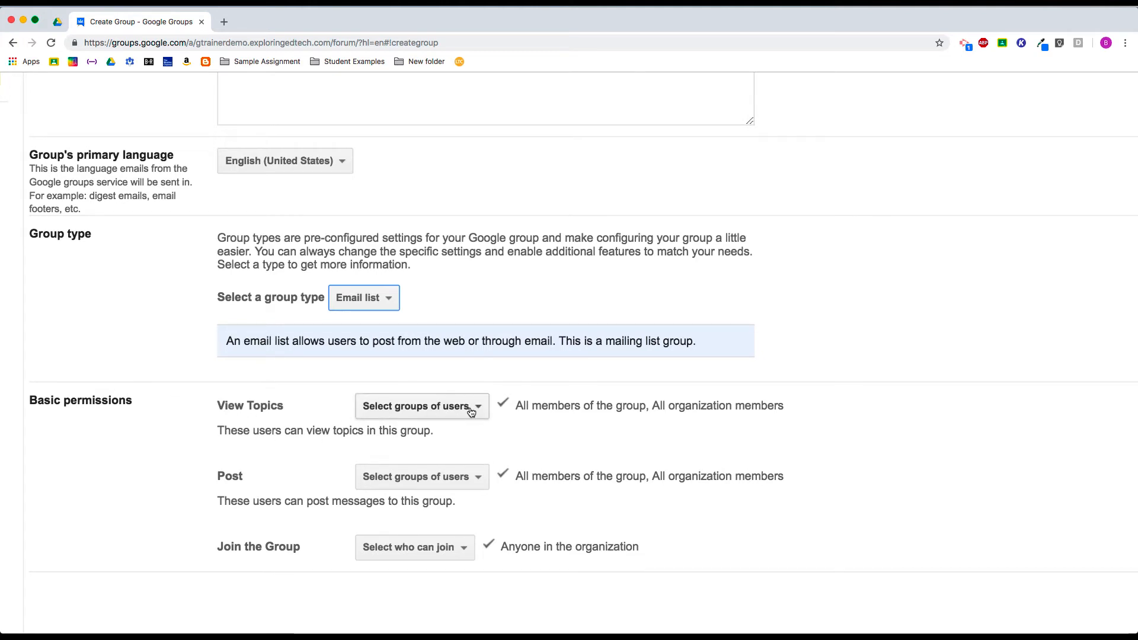
# - Examine the basic permission options for viewing topics, posting and joining the group without changing them
pyautogui.click(471, 407)
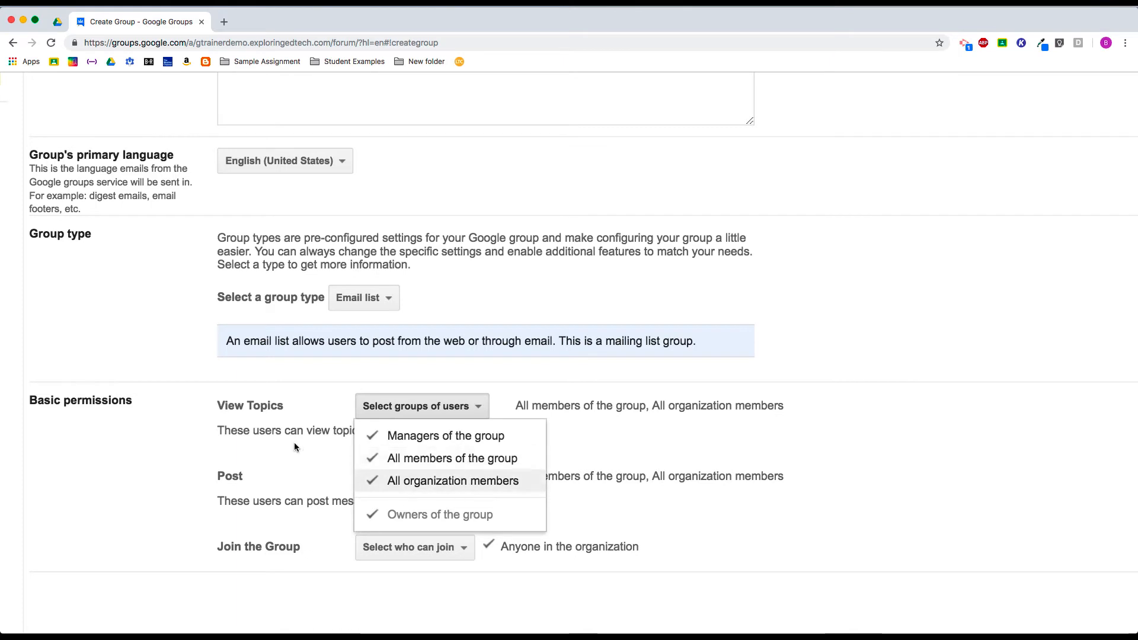
pyautogui.click(294, 465)
pyautogui.click(474, 477)
pyautogui.click(464, 475)
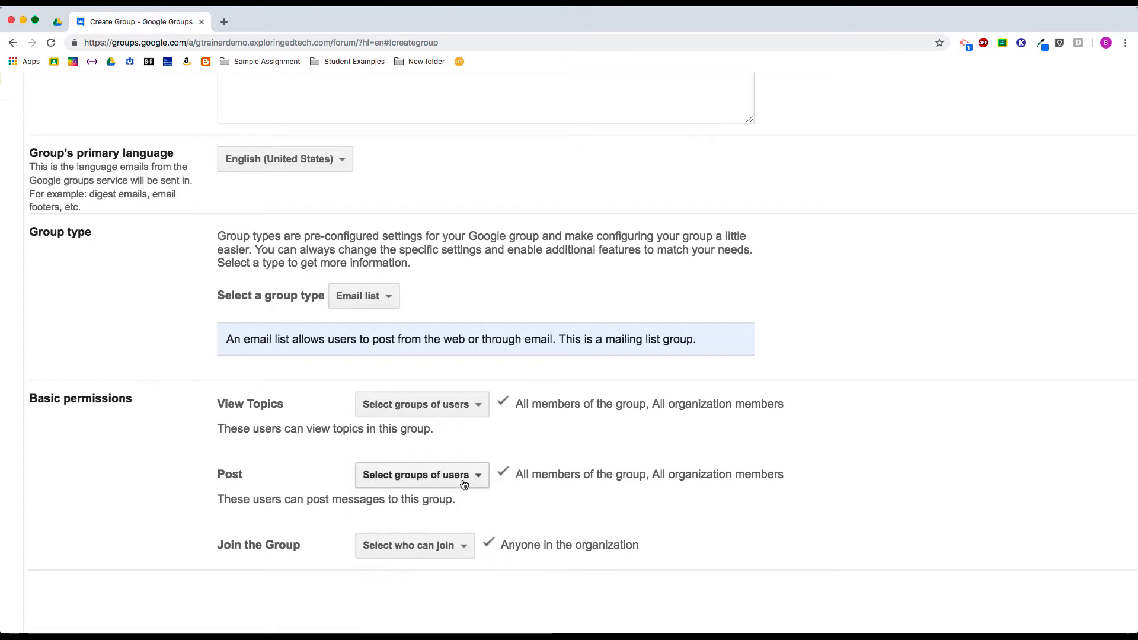
pyautogui.click(448, 475)
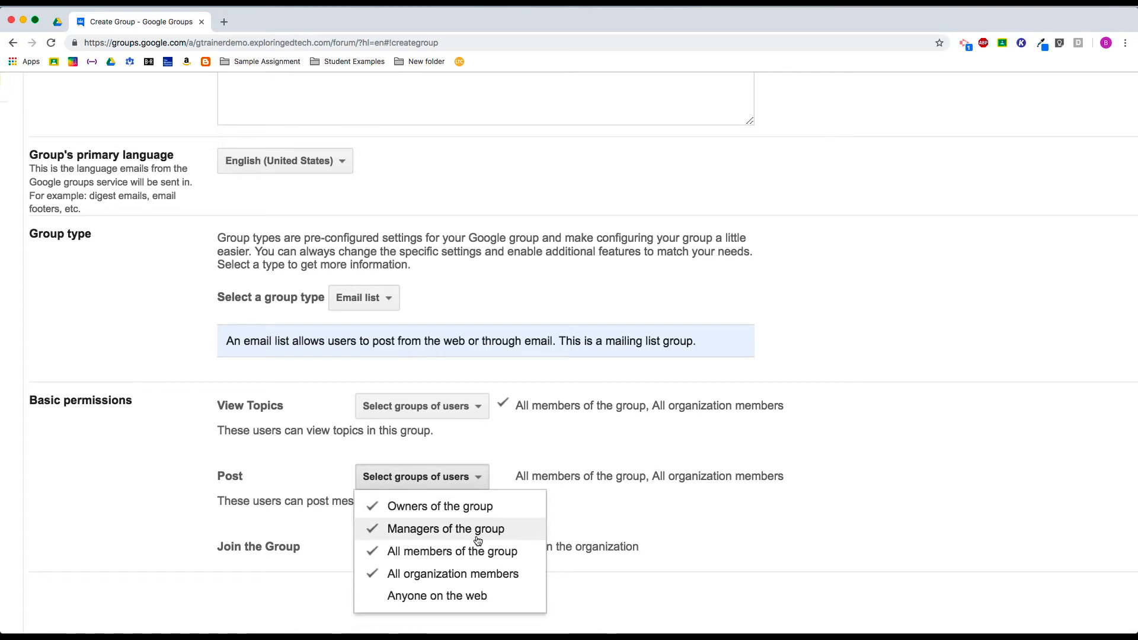
pyautogui.click(593, 515)
pyautogui.click(428, 548)
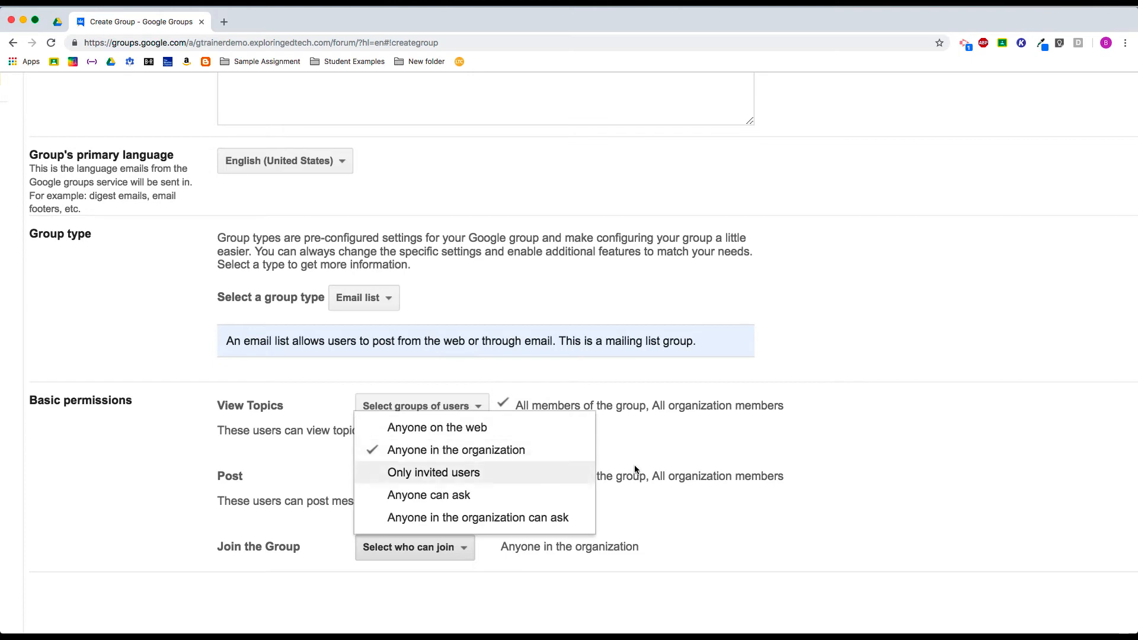
pyautogui.click(655, 518)
# - Create First Group with the entered settings and dismiss the creation message
pyautogui.press('super+0')
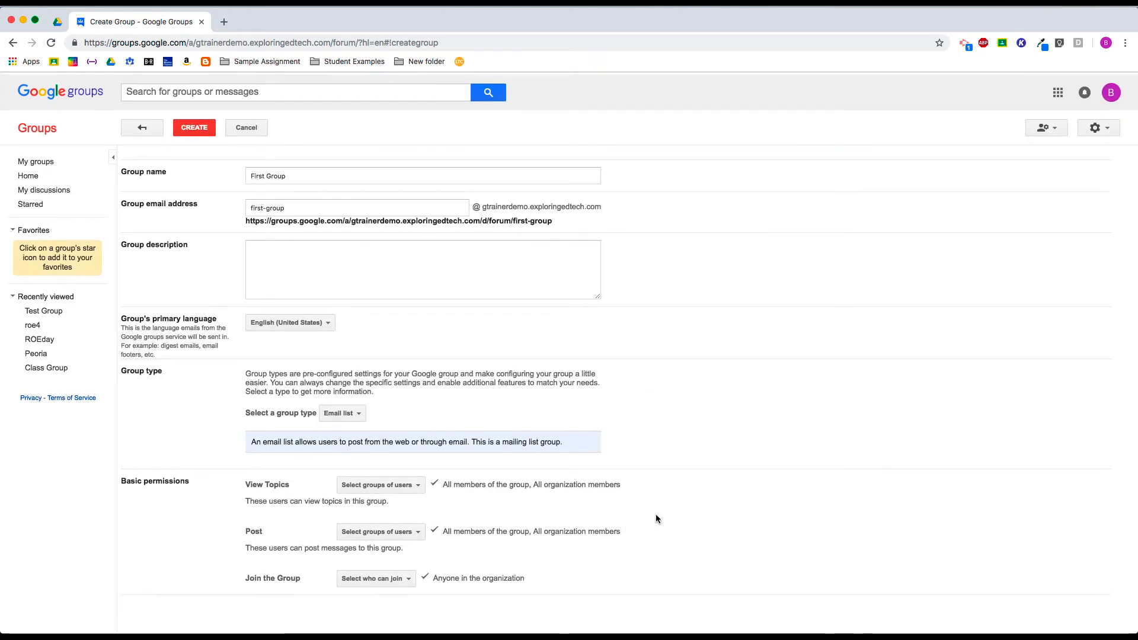
pyautogui.click(195, 128)
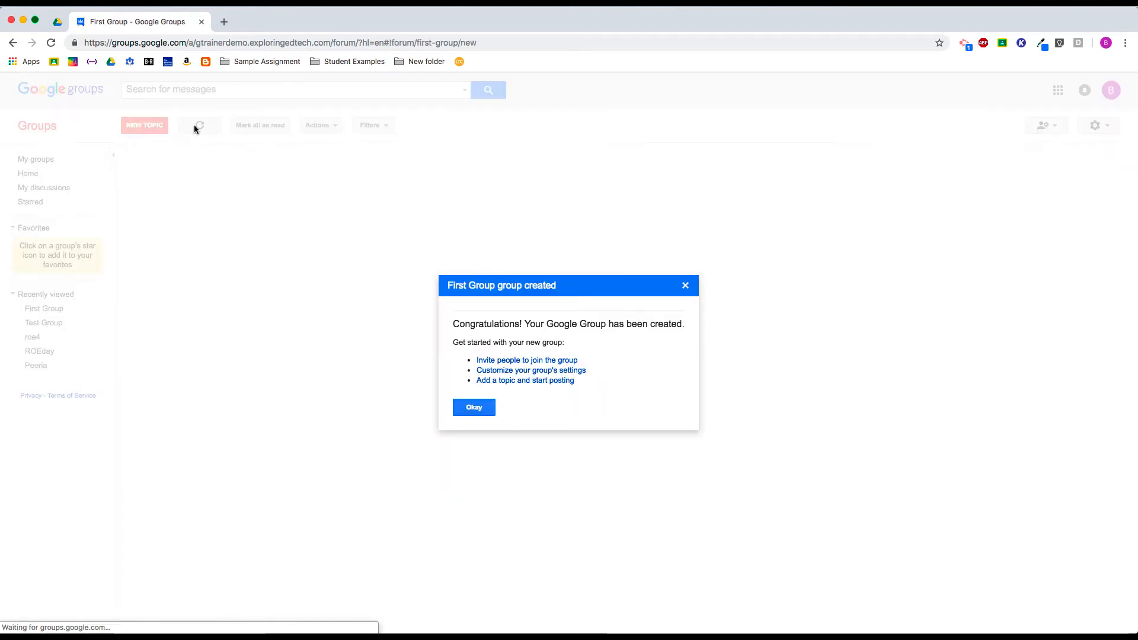
pyautogui.click(480, 414)
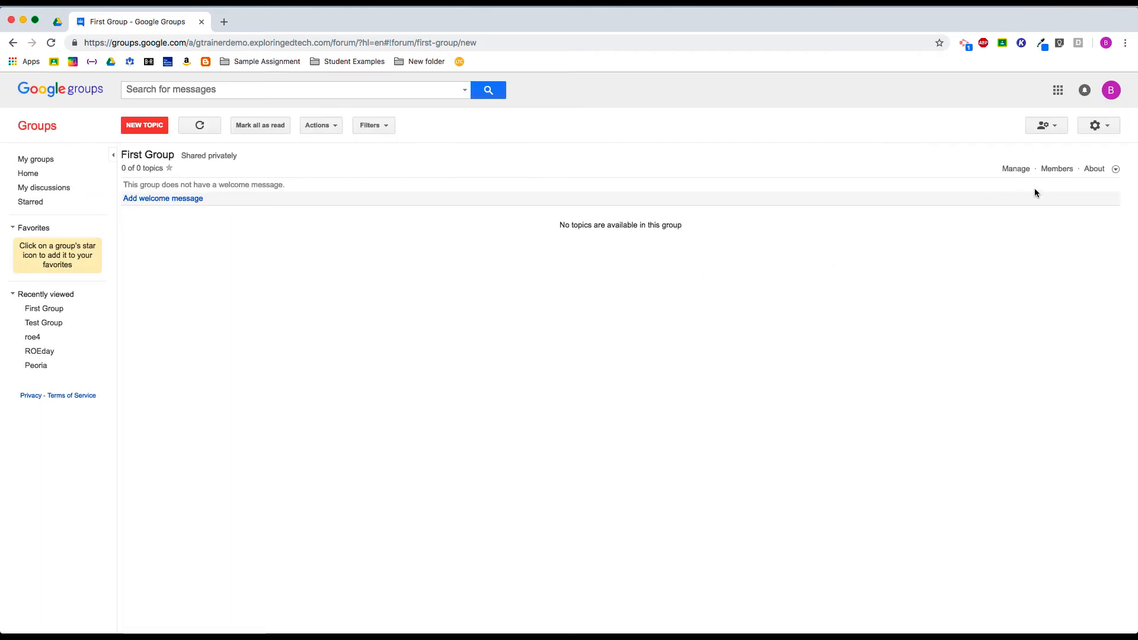
# - Open First Group's member list and go to its member management page
pyautogui.scroll(5, 1070, 176)
pyautogui.hscroll(1, 1069, 177)
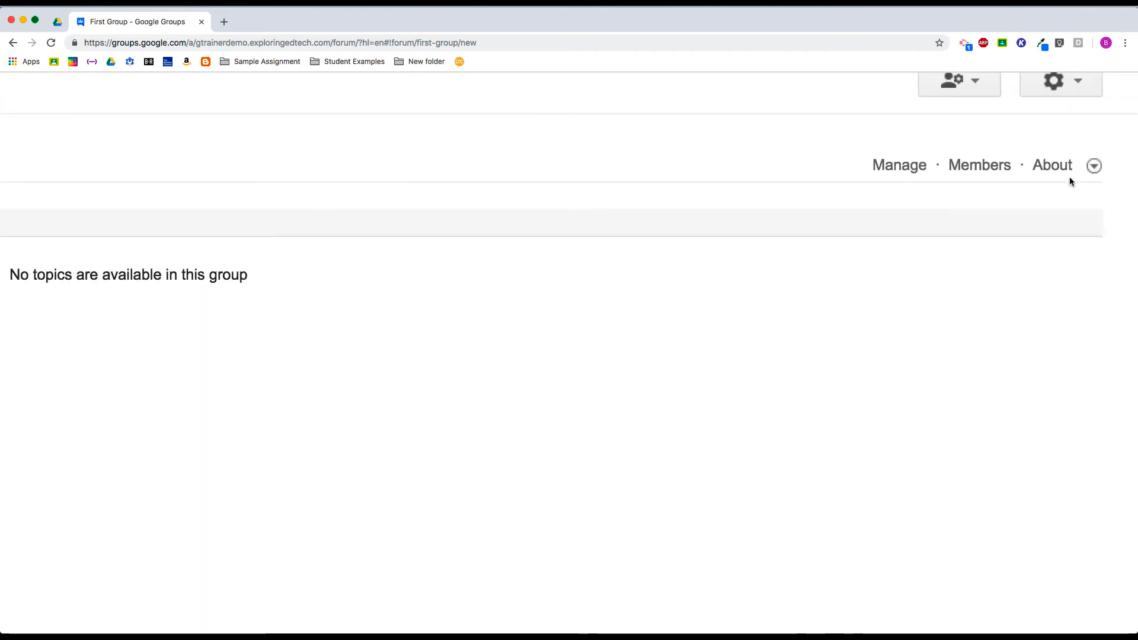
pyautogui.scroll(-5, 943, 160)
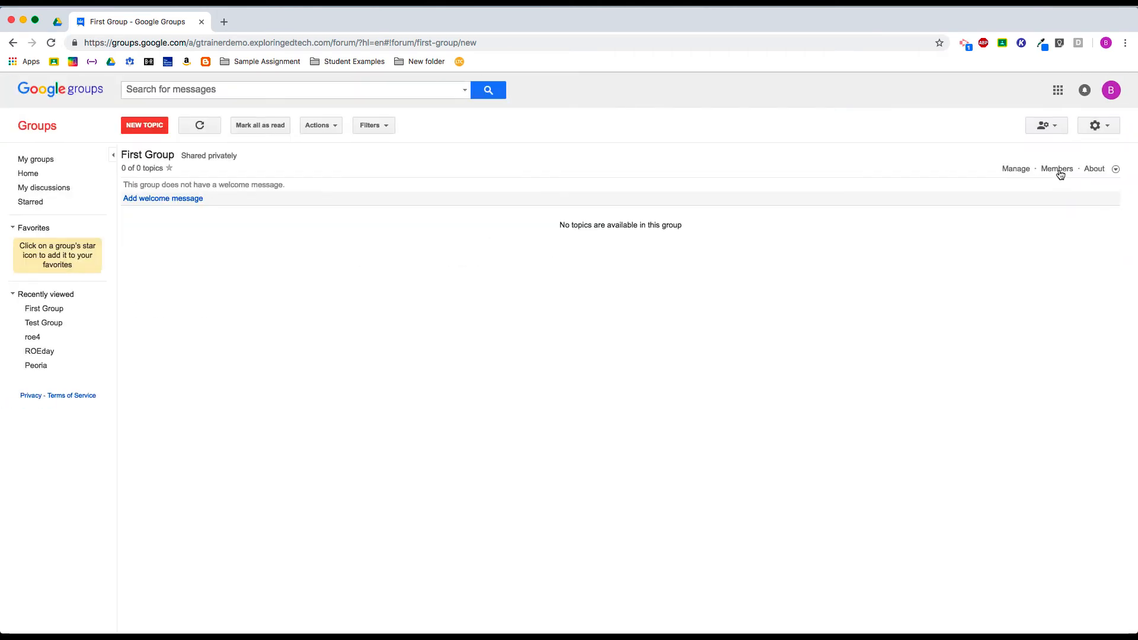
pyautogui.click(1057, 169)
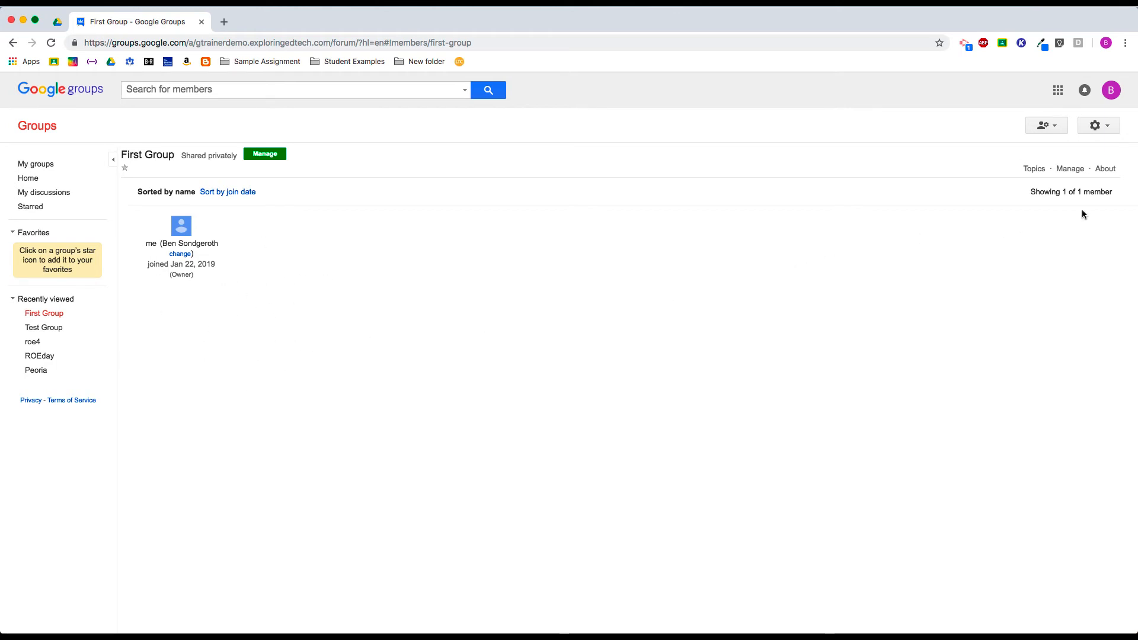
pyautogui.click(1071, 171)
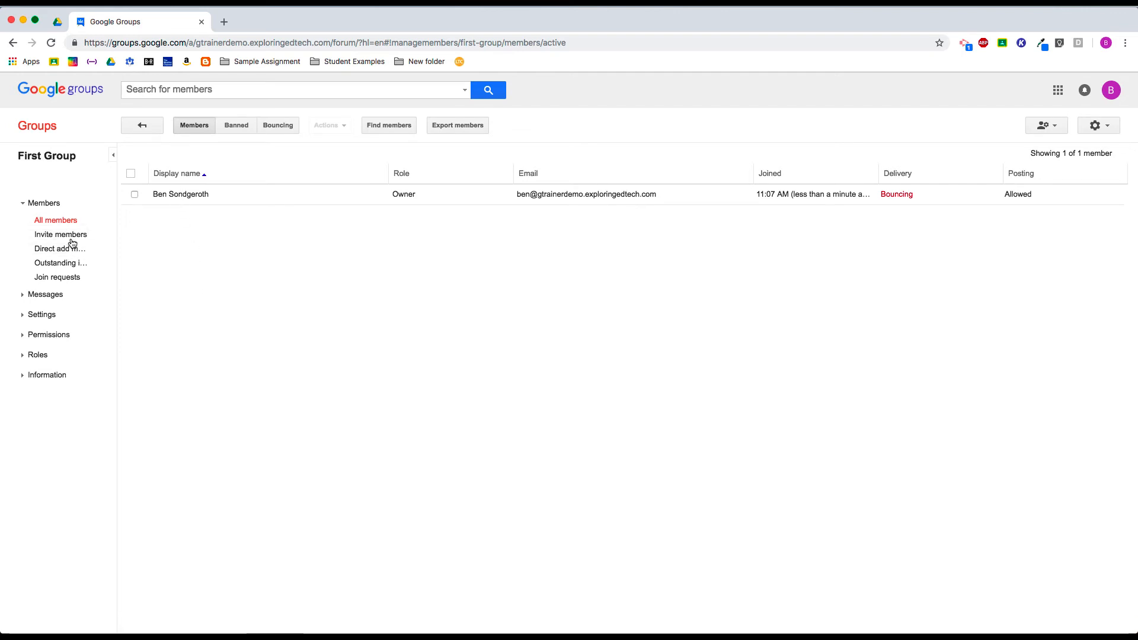
pyautogui.scroll(5, 71, 239)
pyautogui.hscroll(-2, 71, 238)
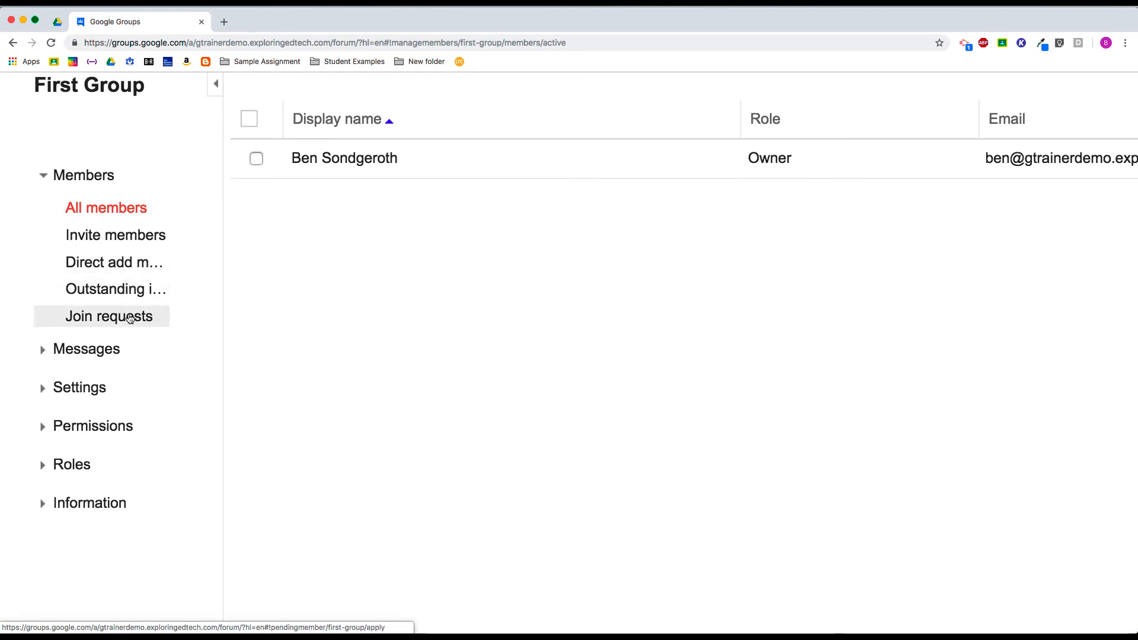
# - Open the direct-add page for First Group and enter the two suggested email addresses of the new members
pyautogui.click(126, 269)
pyautogui.press('super+0')
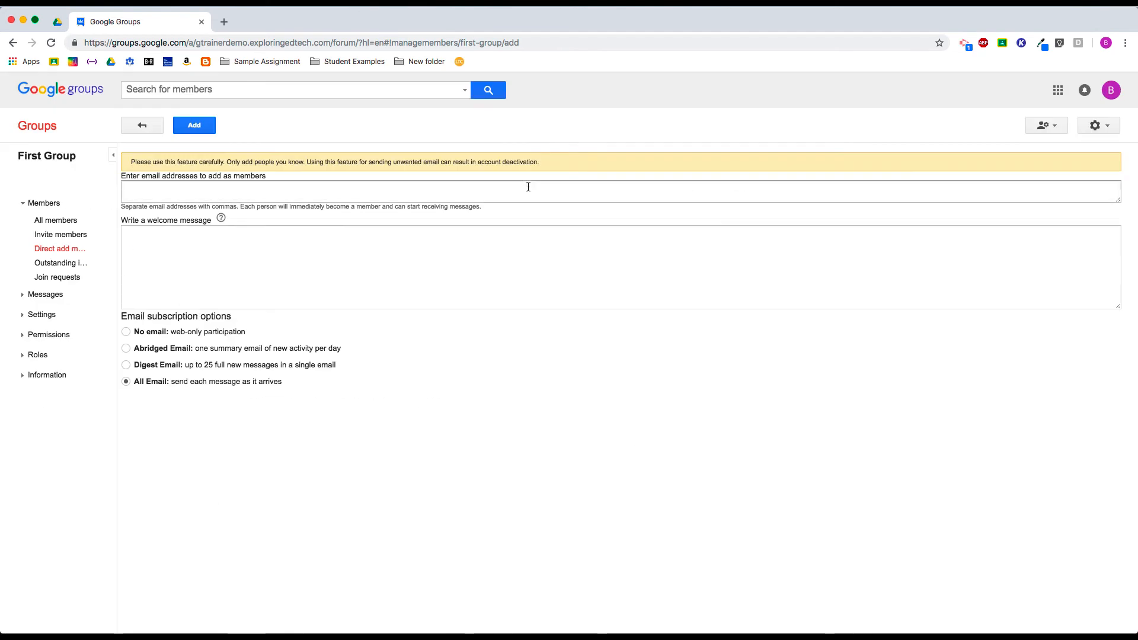
pyautogui.click(192, 195)
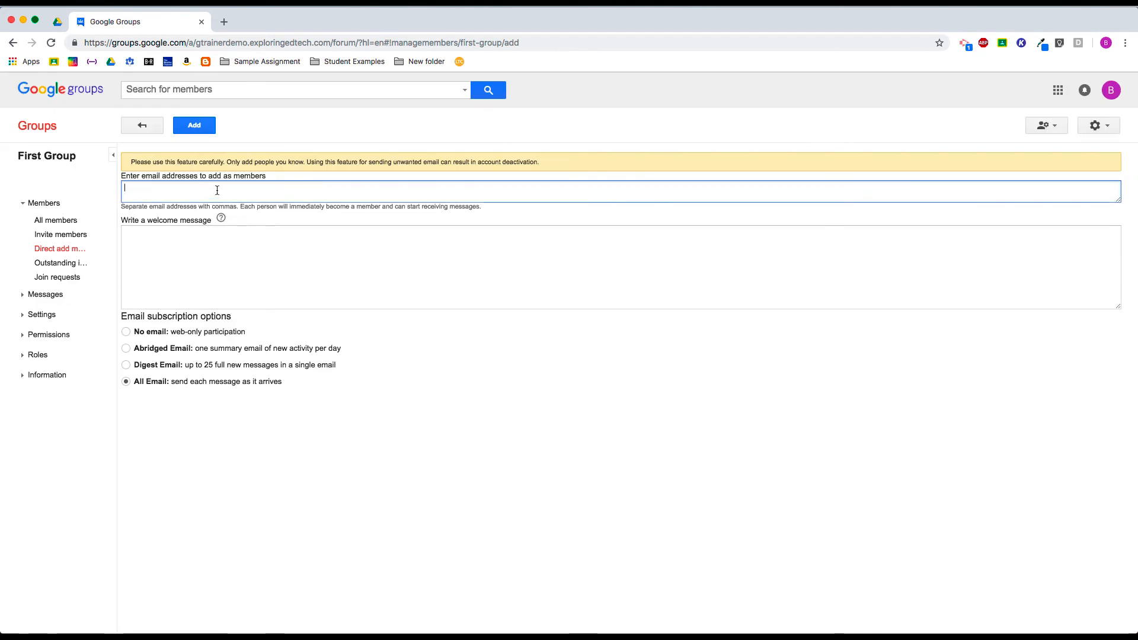
pyautogui.write('ryder')
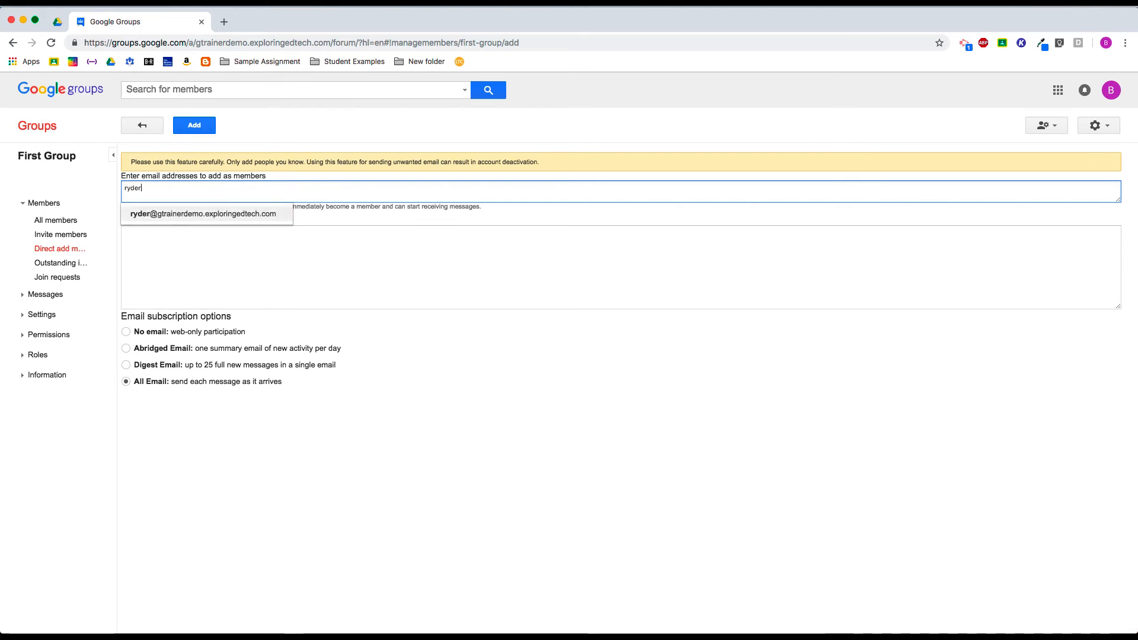
pyautogui.click(211, 212)
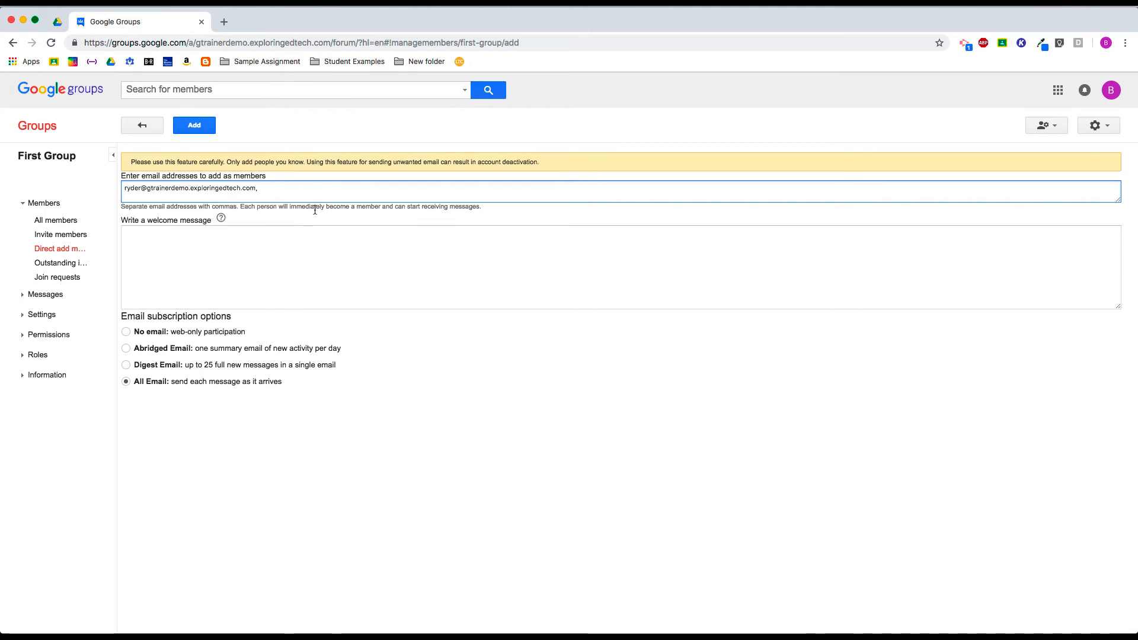
pyautogui.write('dwi')
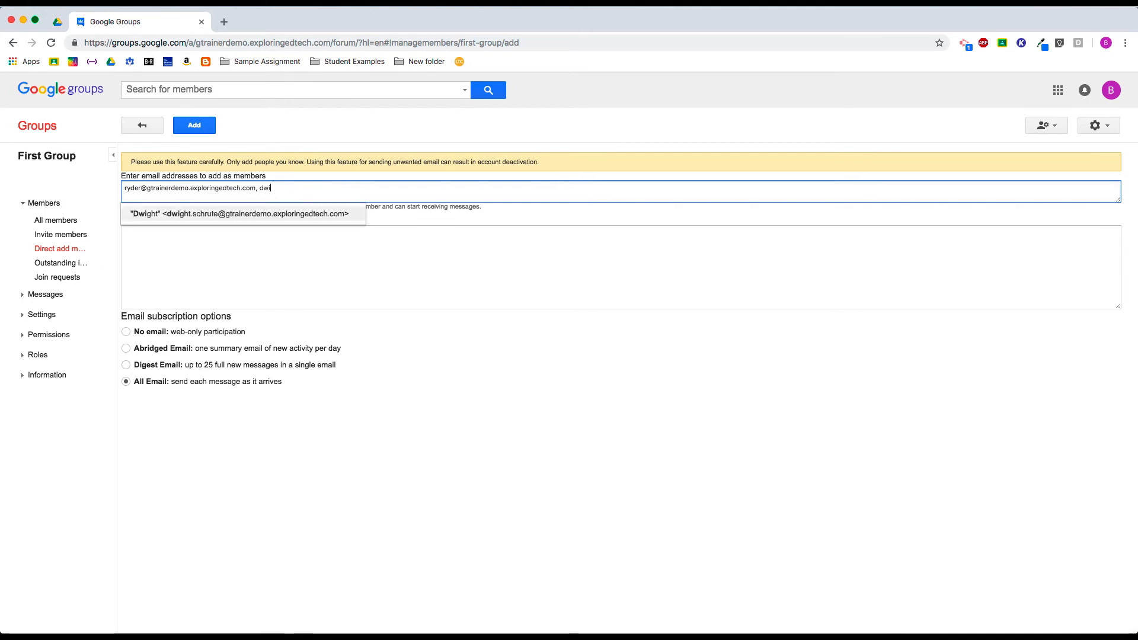
pyautogui.click(290, 217)
# - Write the welcome message "Welcome!", add the two entered people to First Group and finish adding members
pyautogui.click(246, 252)
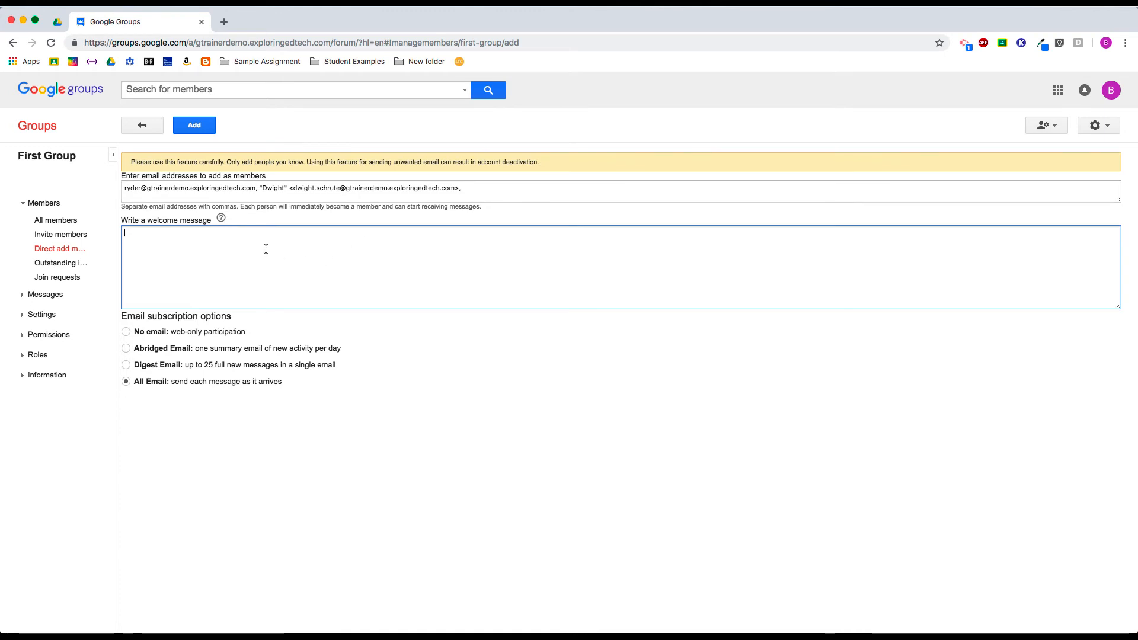
pyautogui.write('Welcome')
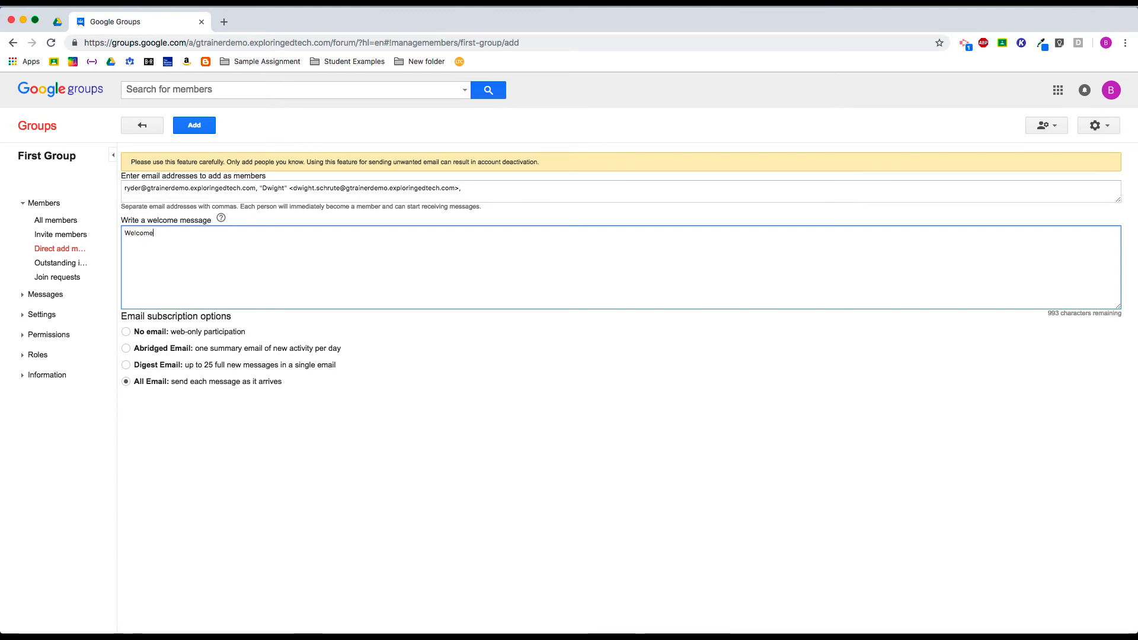
pyautogui.write('!')
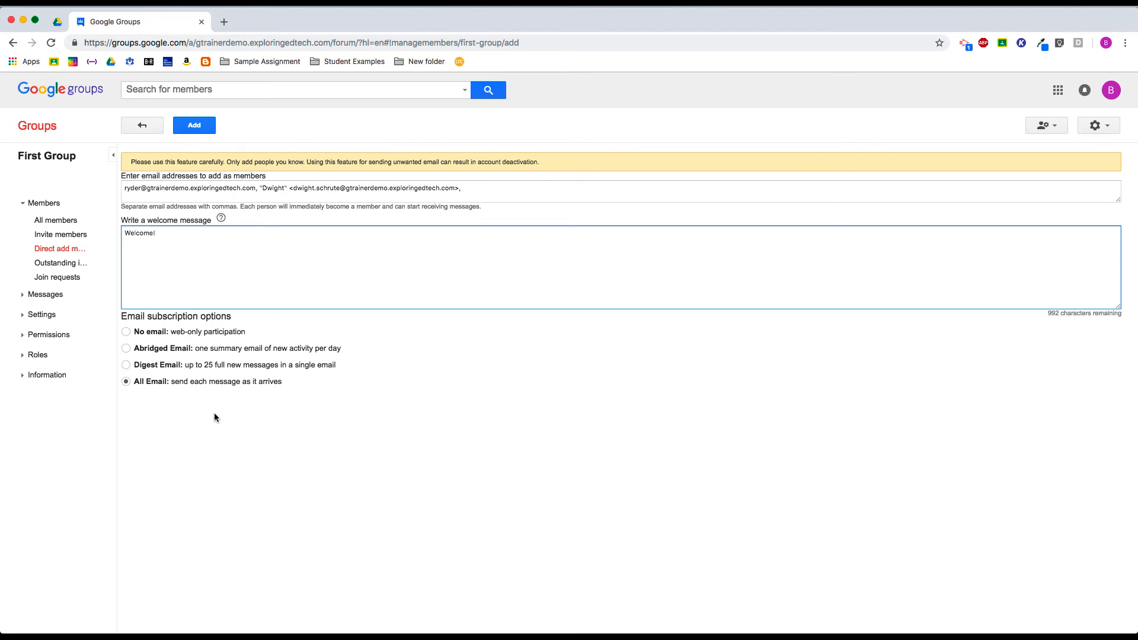
pyautogui.moveTo(223, 214)
pyautogui.click(495, 190)
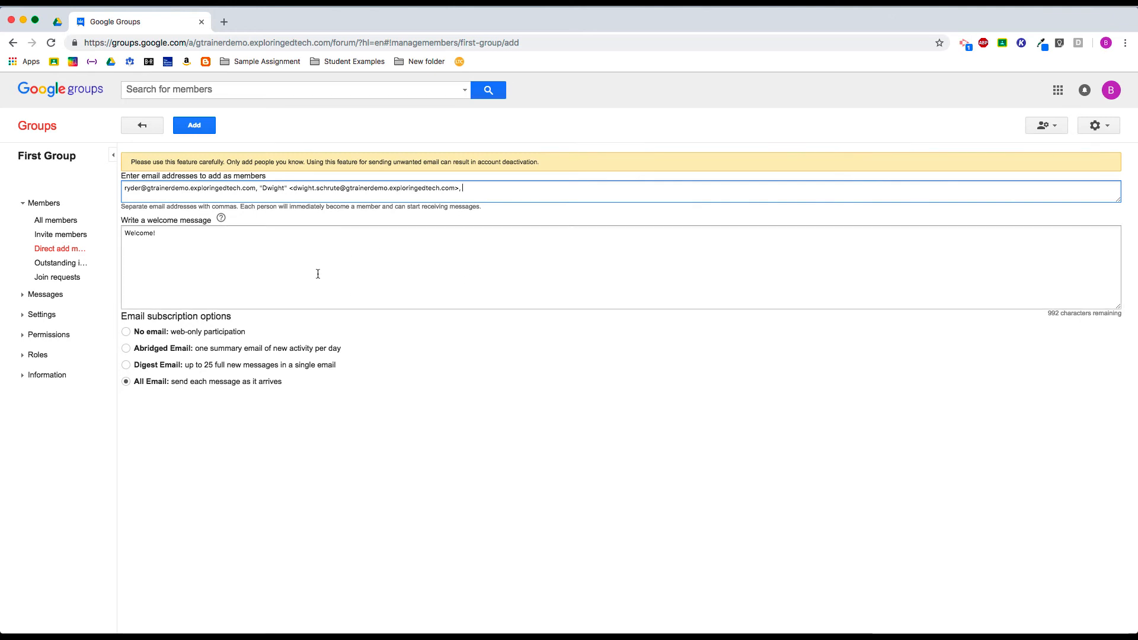
pyautogui.click(198, 131)
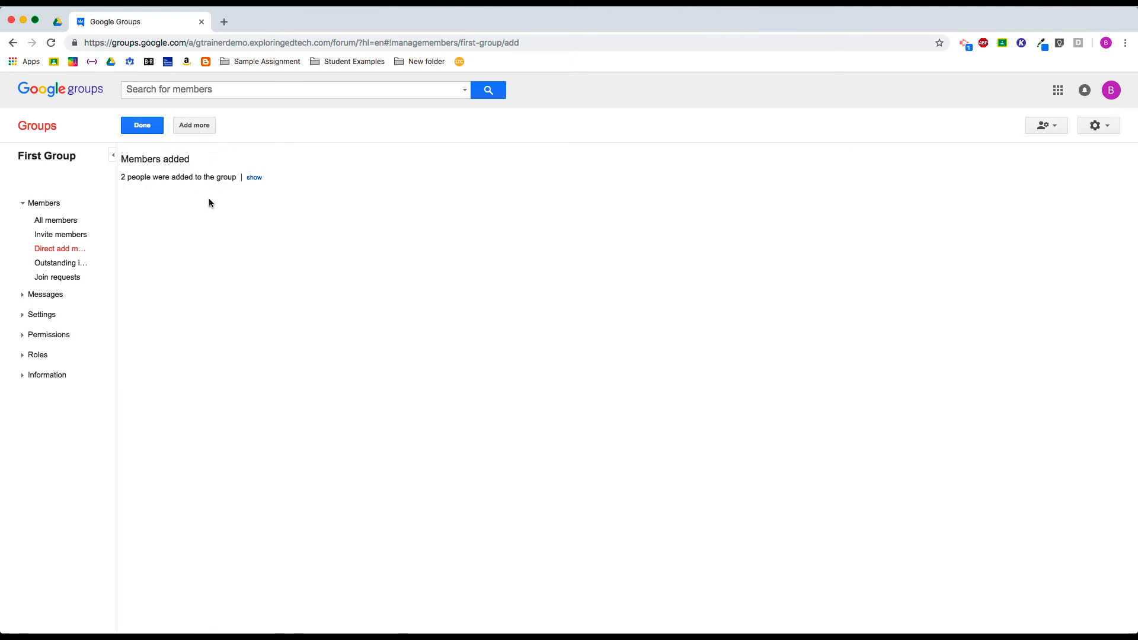
pyautogui.click(152, 129)
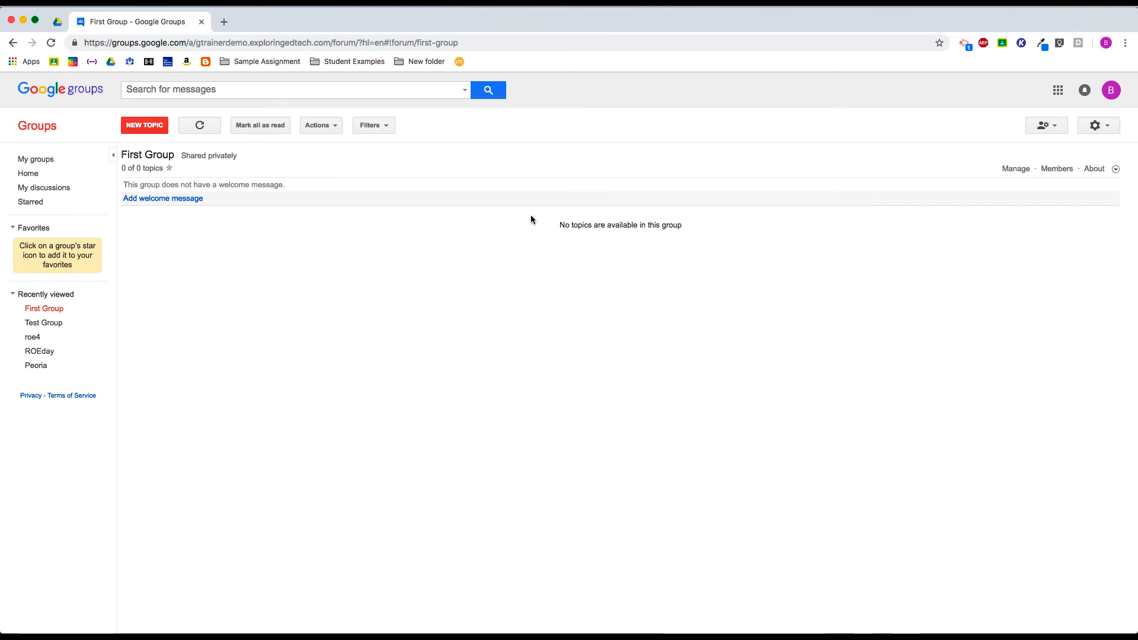
# - Check First Group's refreshed member list for the newly added people and go to its member management page
pyautogui.click(1057, 169)
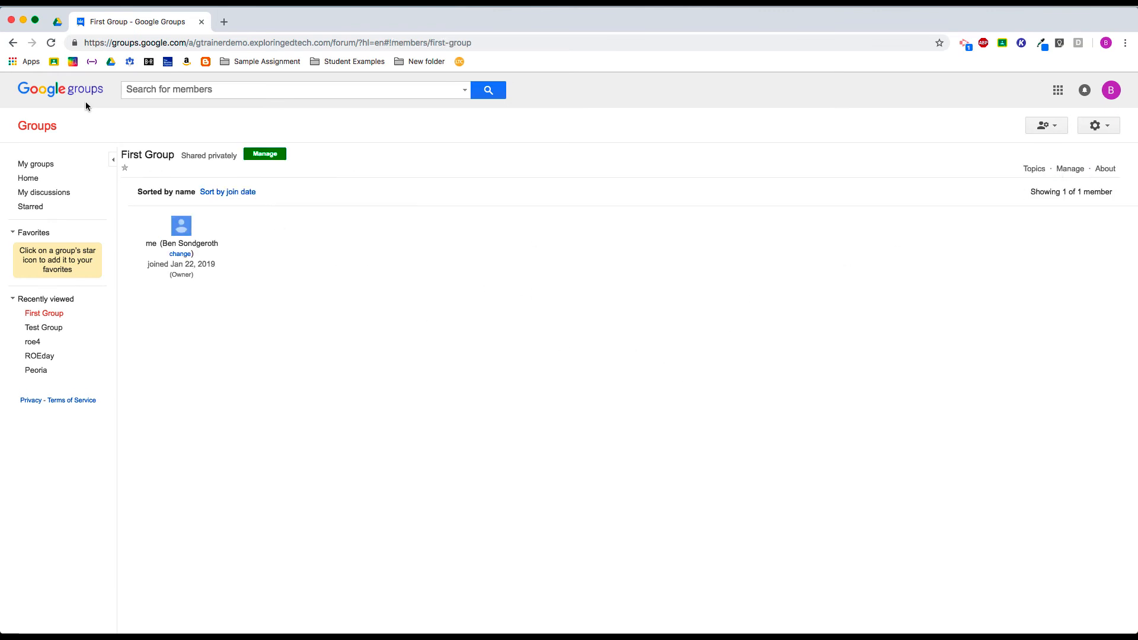
pyautogui.click(51, 43)
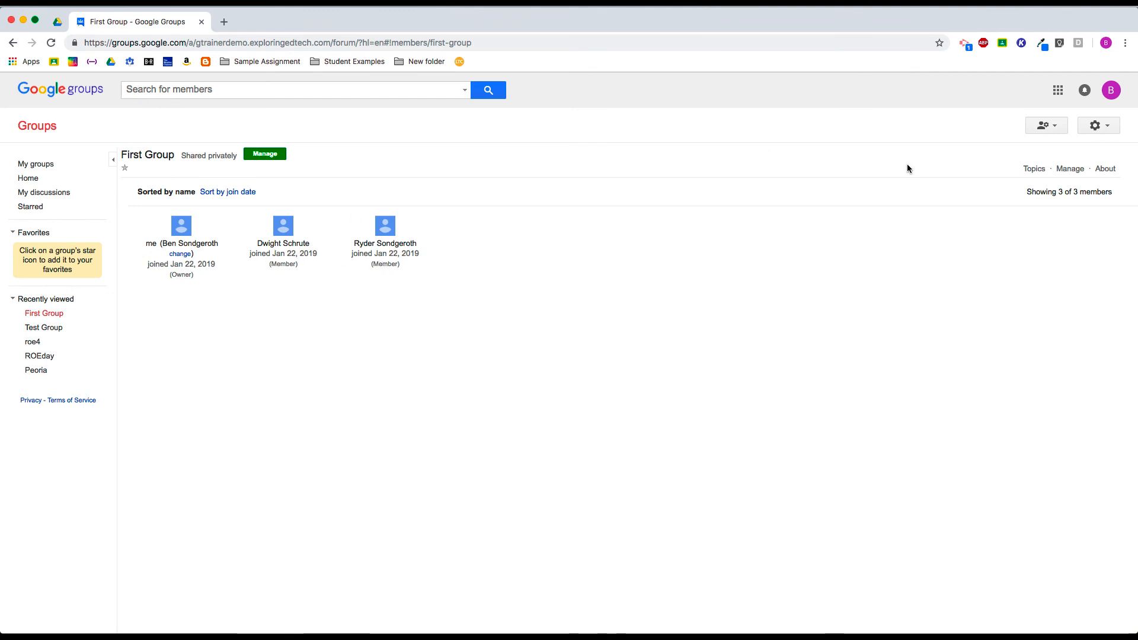
pyautogui.click(1068, 170)
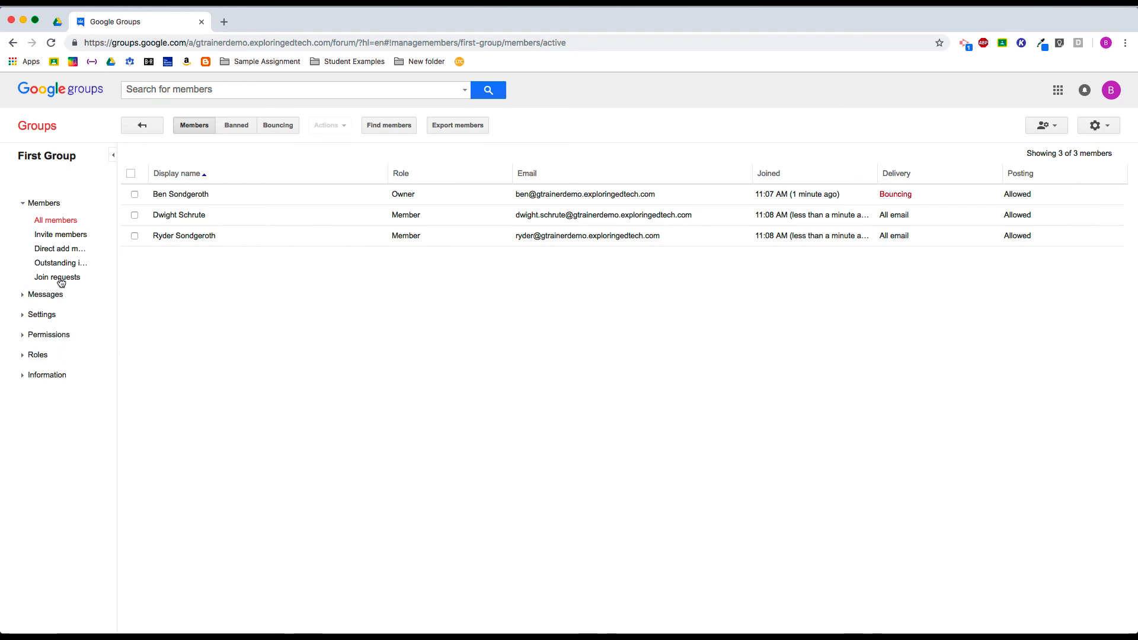
pyautogui.click(29, 295)
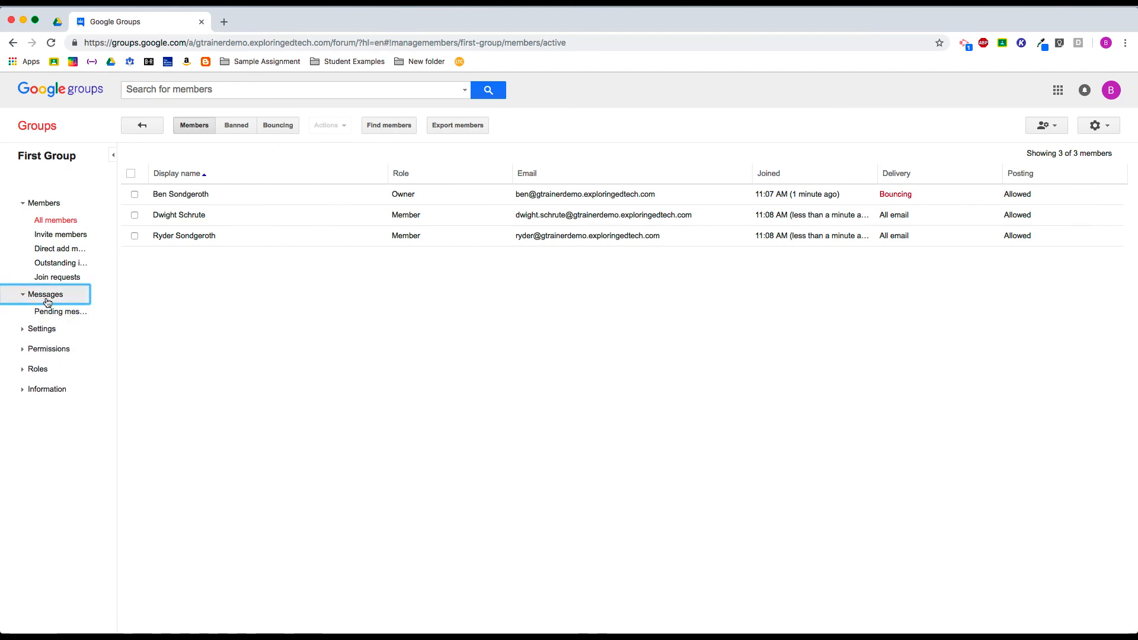
pyautogui.click(23, 331)
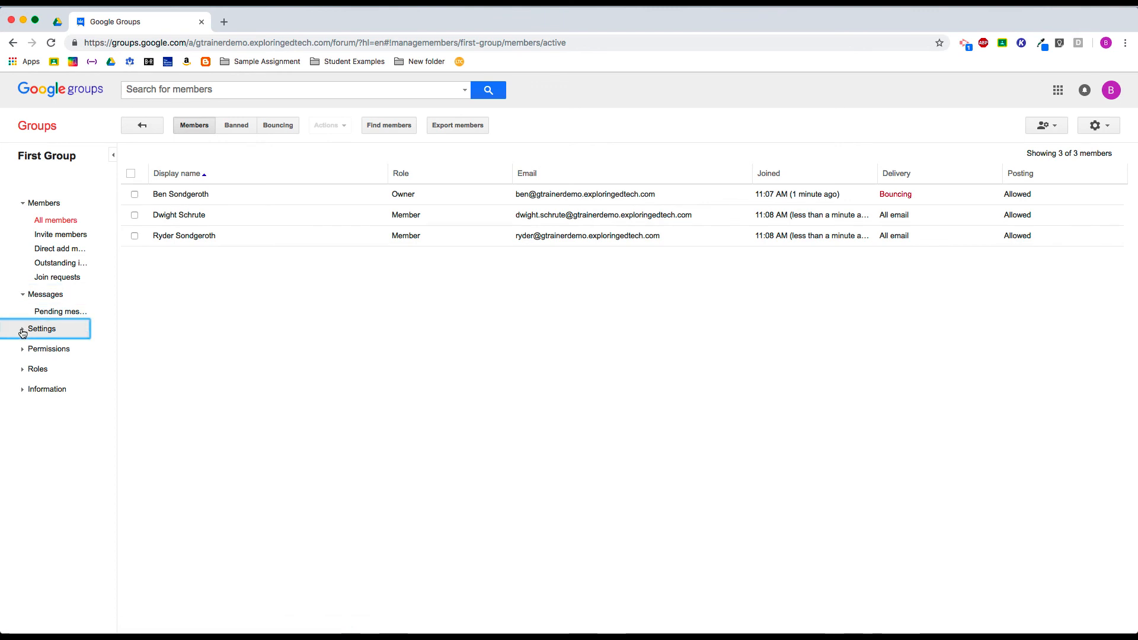
pyautogui.click(51, 336)
pyautogui.click(51, 336)
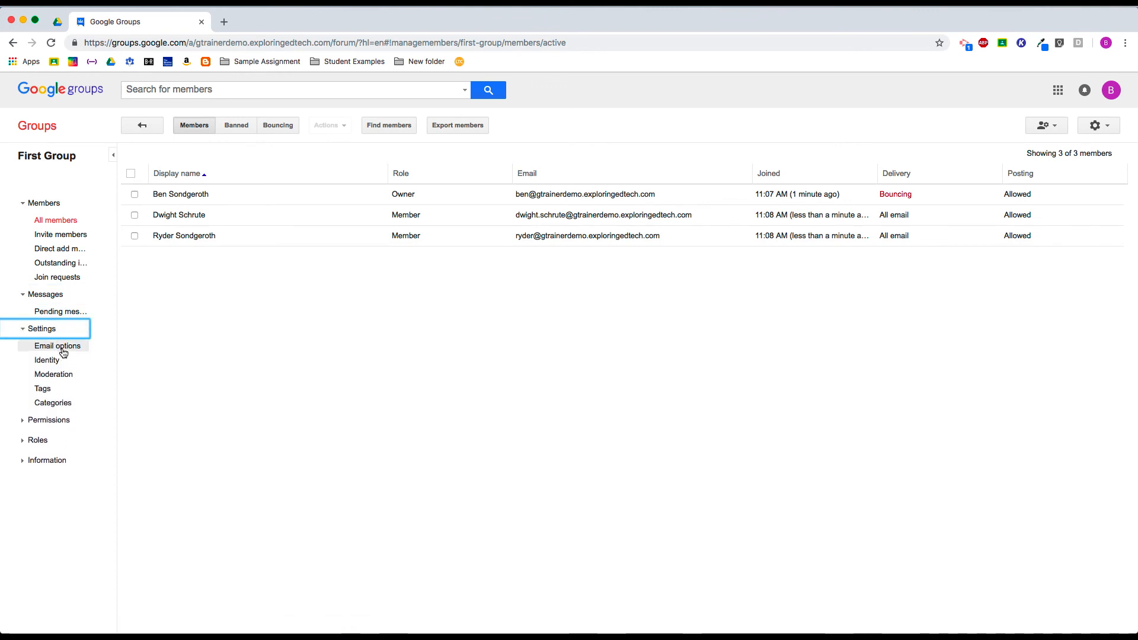
pyautogui.click(62, 352)
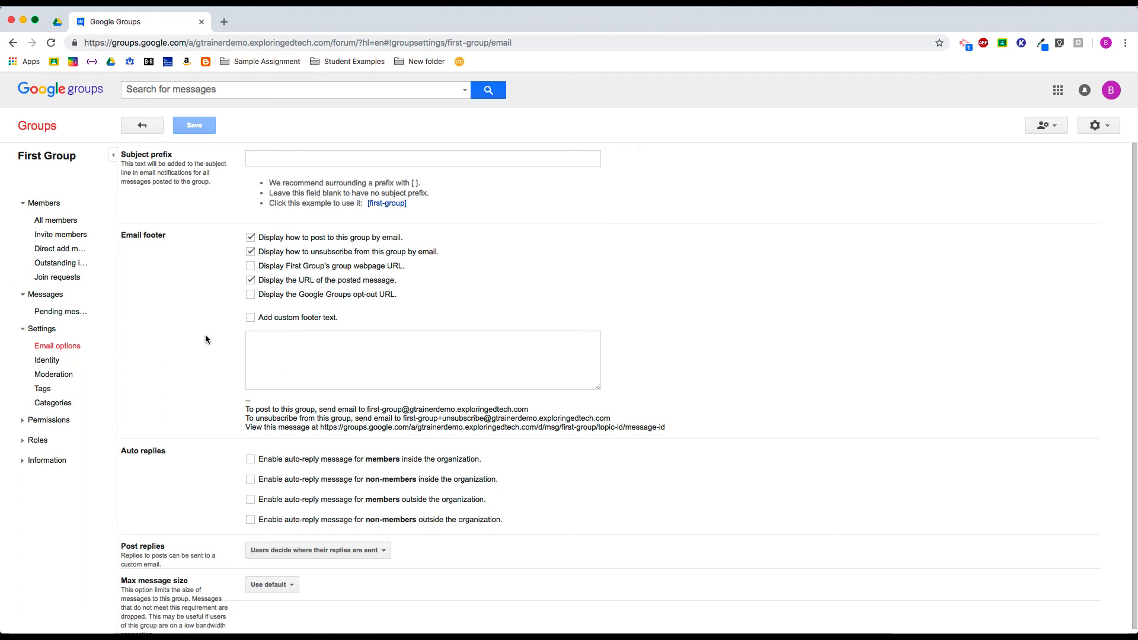
pyautogui.click(73, 376)
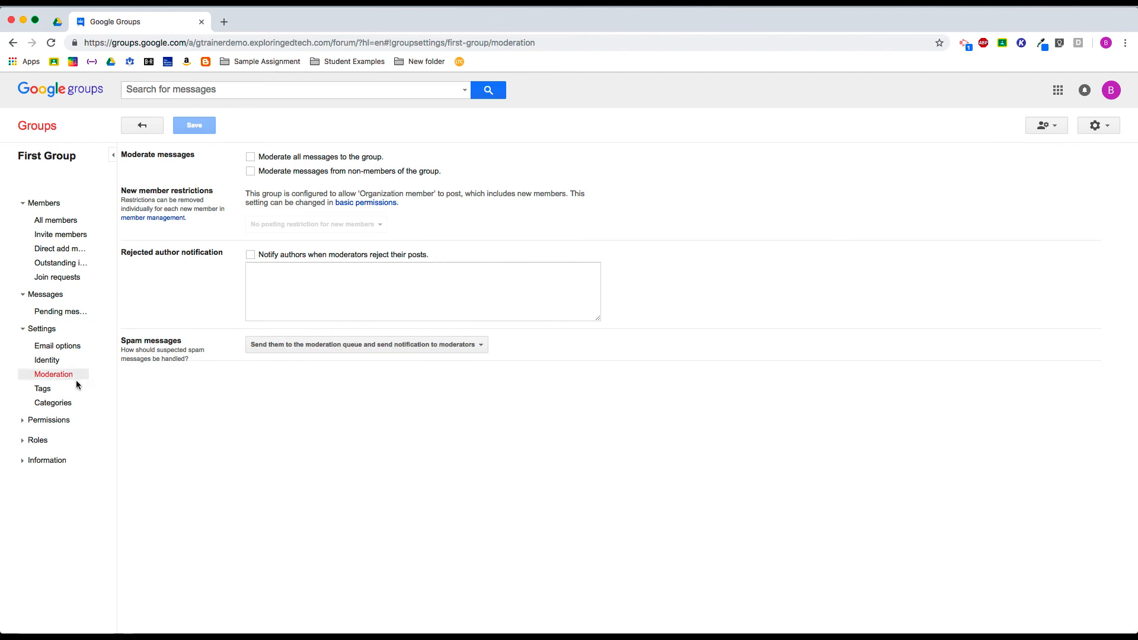
# - Examine First Group's basic, posting and moderation permissions without changing them, and return to the group's topics page
pyautogui.click(48, 424)
pyautogui.click(64, 439)
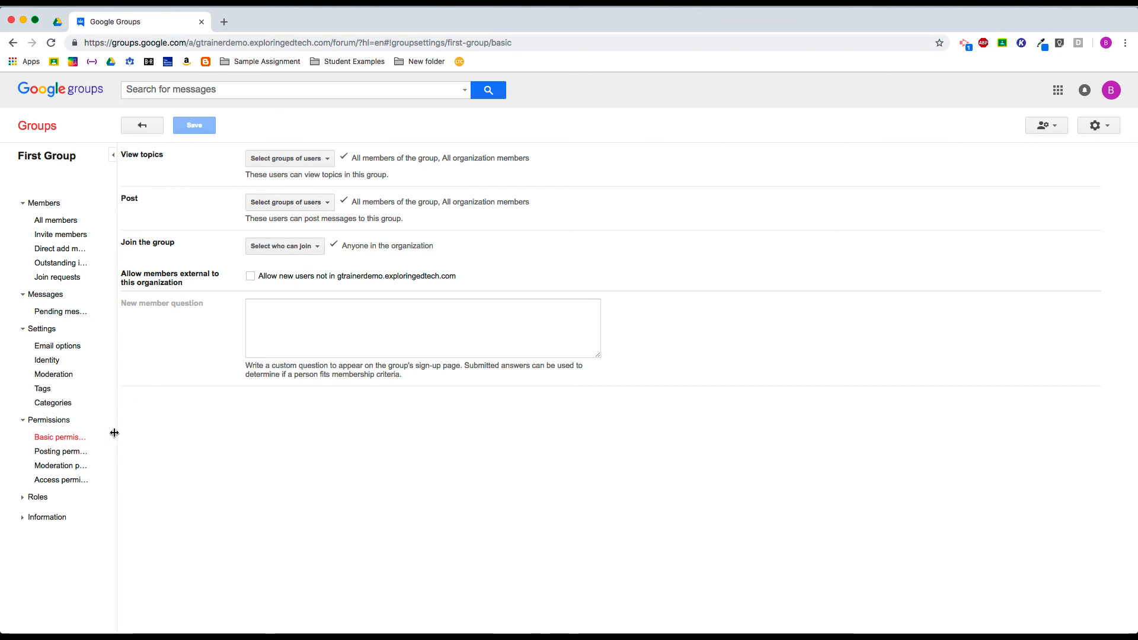
pyautogui.click(67, 455)
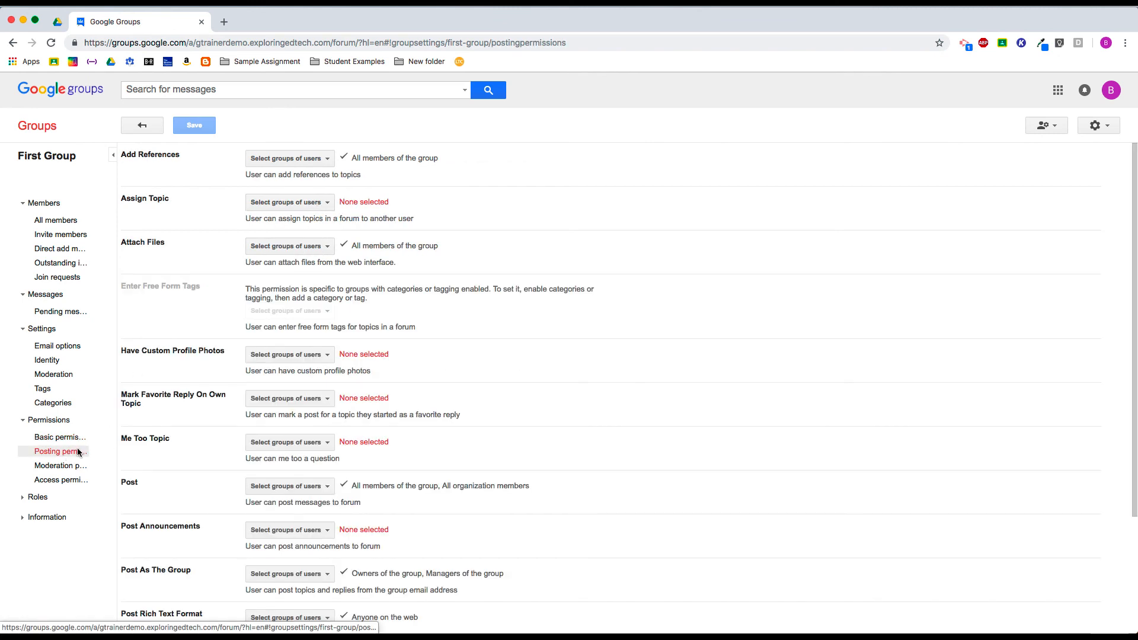
pyautogui.scroll(-3, 226, 226)
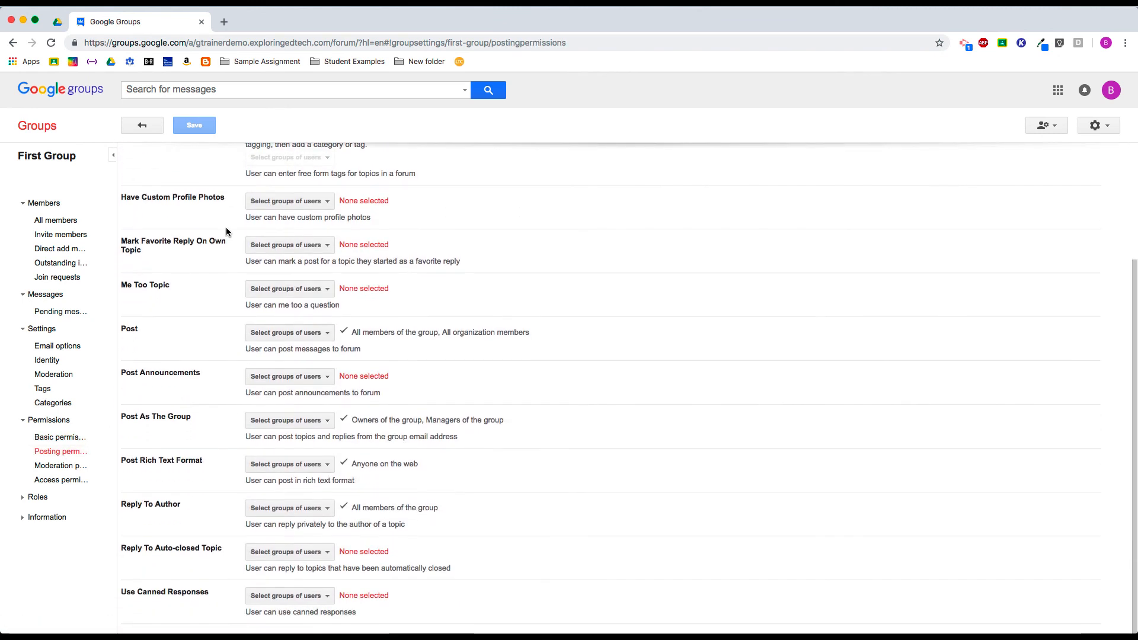
pyautogui.scroll(3, 226, 227)
pyautogui.scroll(-3, 226, 227)
pyautogui.click(67, 472)
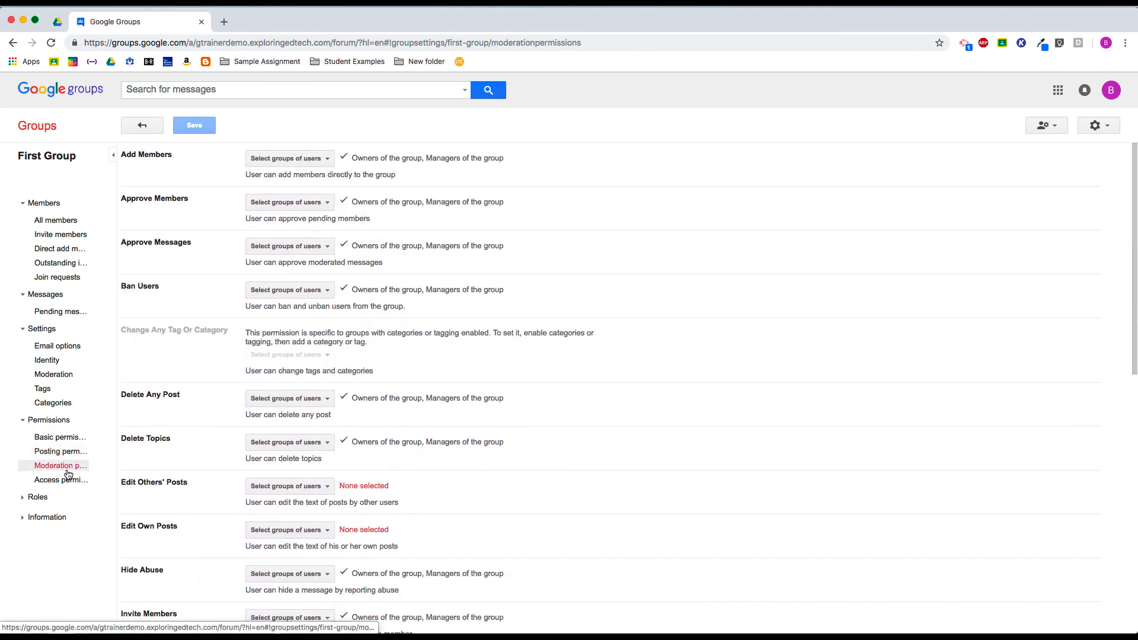
pyautogui.scroll(-8, 236, 231)
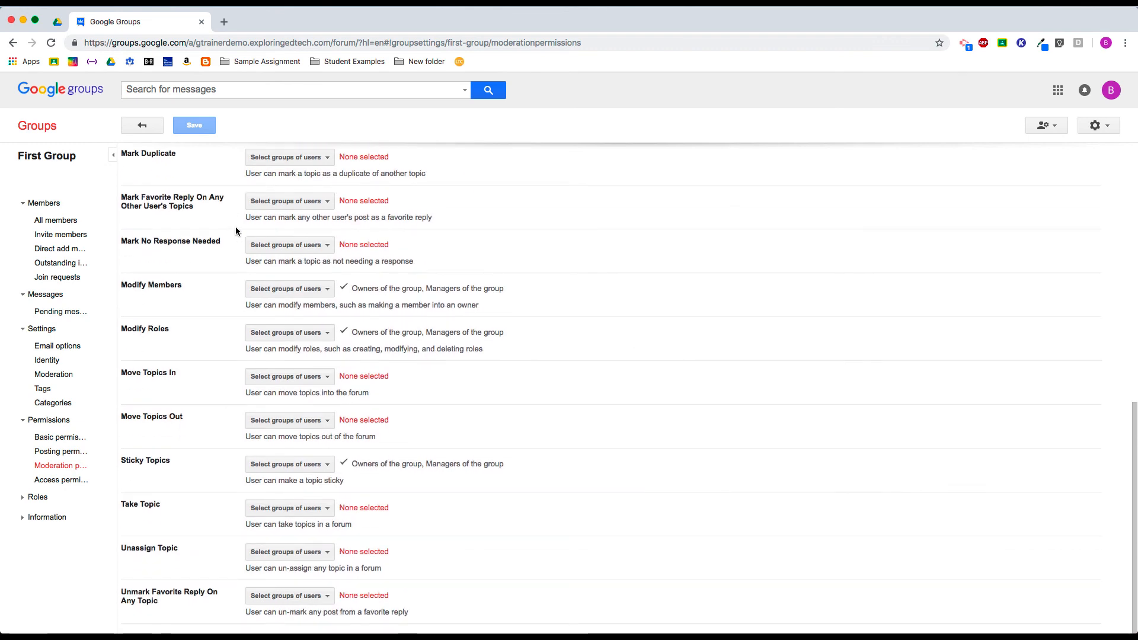
pyautogui.scroll(9, 236, 231)
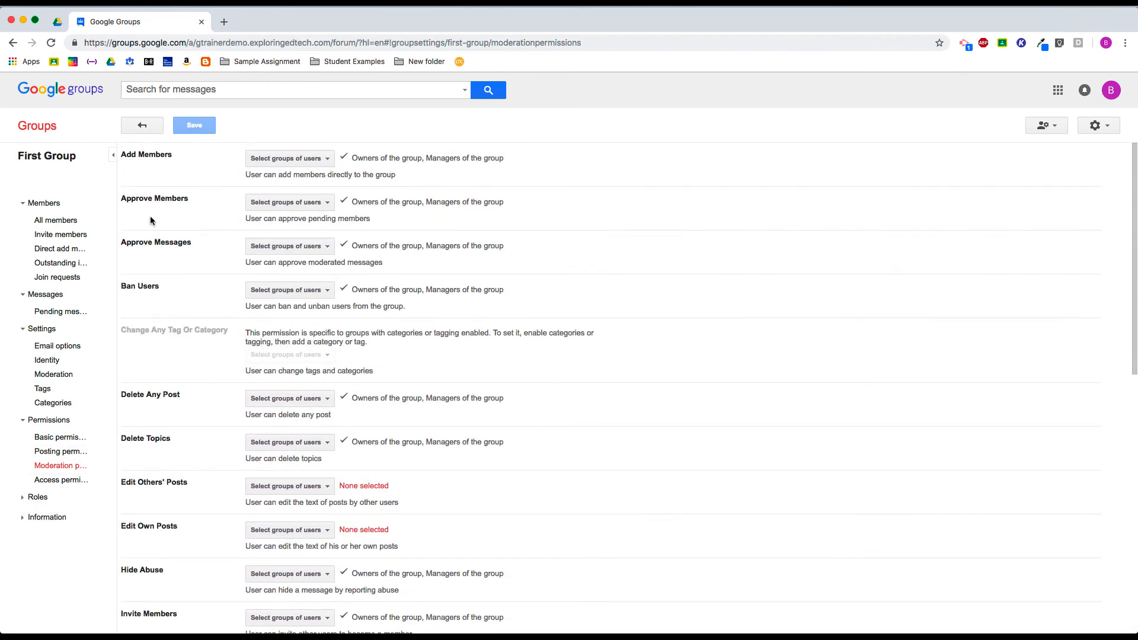
pyautogui.click(152, 129)
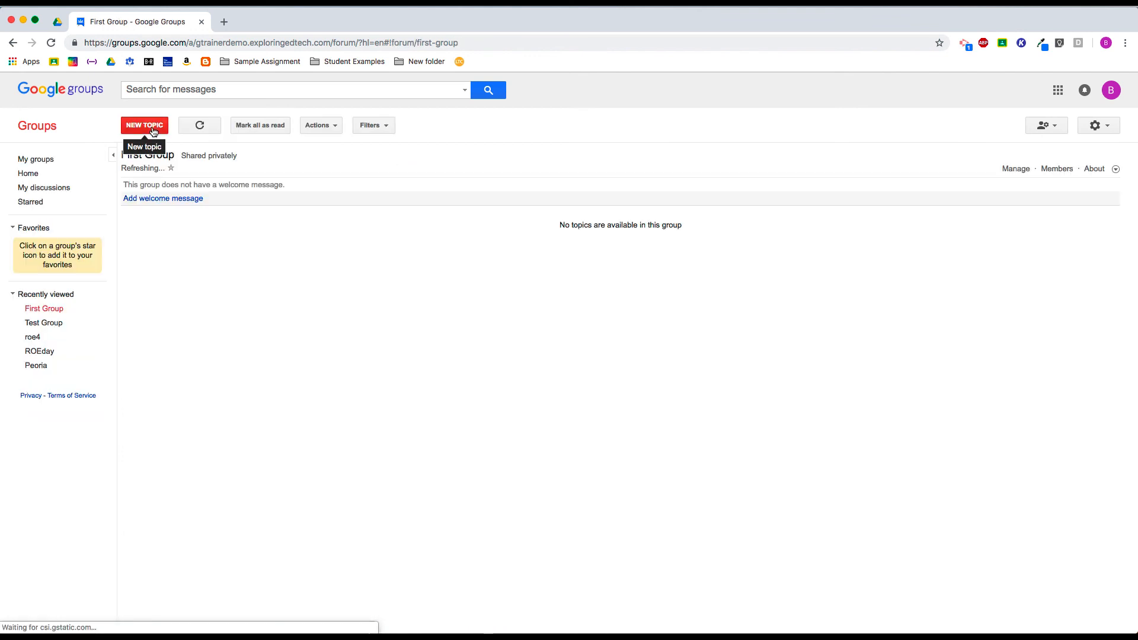